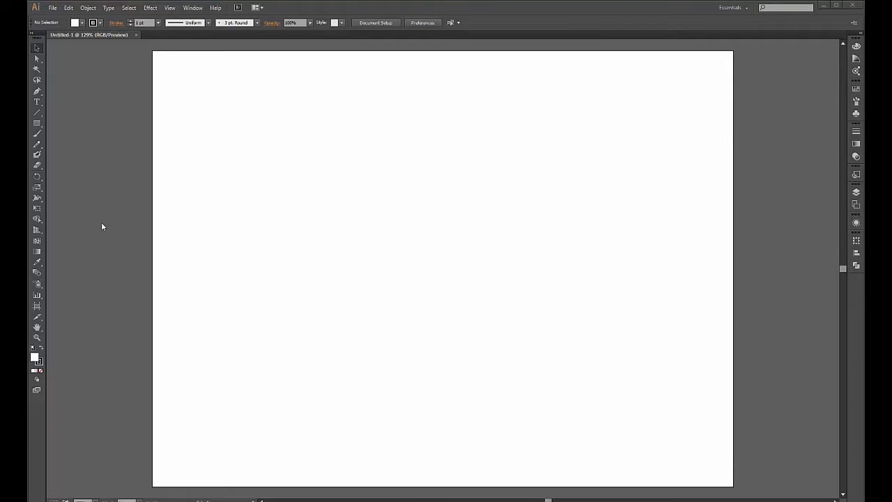
- Draw the curved, hook-shaped half-cell profile path with the Pen tool
{"action": "left_click", "coordinate": [36, 93]}
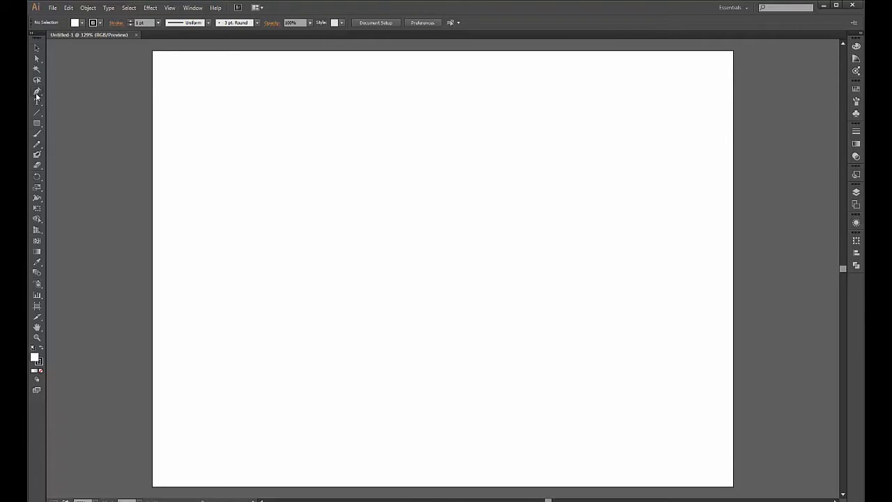
{"action": "left_click", "coordinate": [439, 206]}
{"action": "left_click_drag", "start_coordinate": [485, 193], "coordinate": [512, 237]}
{"action": "left_click_drag", "start_coordinate": [472, 248], "coordinate": [449, 242]}
{"action": "left_click", "coordinate": [440, 241]}
{"action": "key", "text": "v"}
{"action": "left_click", "coordinate": [613, 340]}
- Fill the profile path with dark red and set its stroke to None
{"action": "left_click_drag", "start_coordinate": [566, 148], "coordinate": [424, 289]}
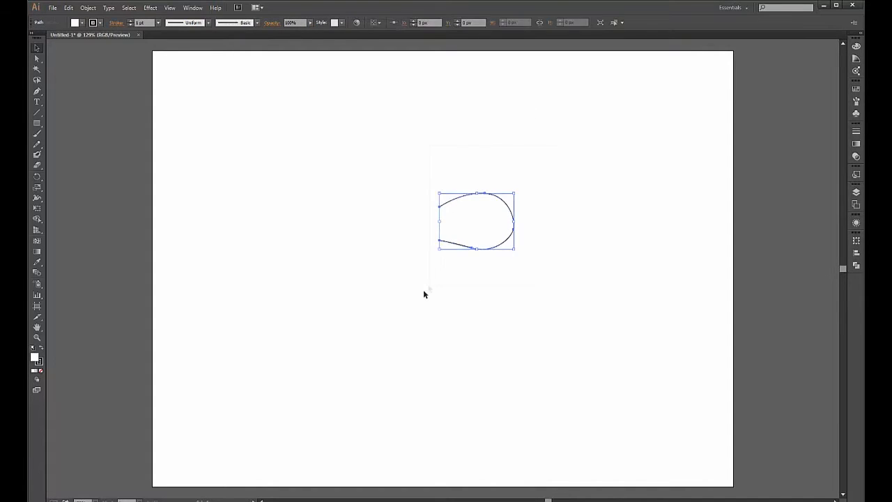
{"action": "double_click", "coordinate": [37, 361]}
{"action": "left_click_drag", "start_coordinate": [634, 174], "coordinate": [639, 181]}
{"action": "key", "text": "Return"}
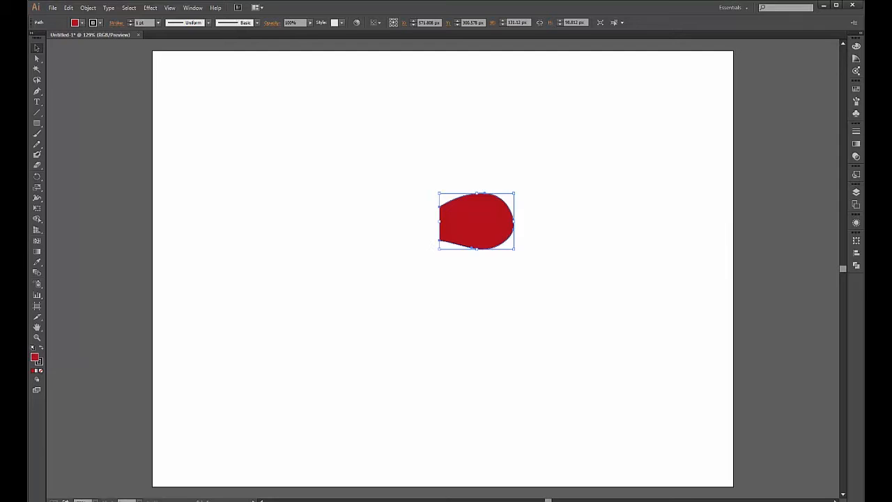
{"action": "left_click", "coordinate": [39, 364]}
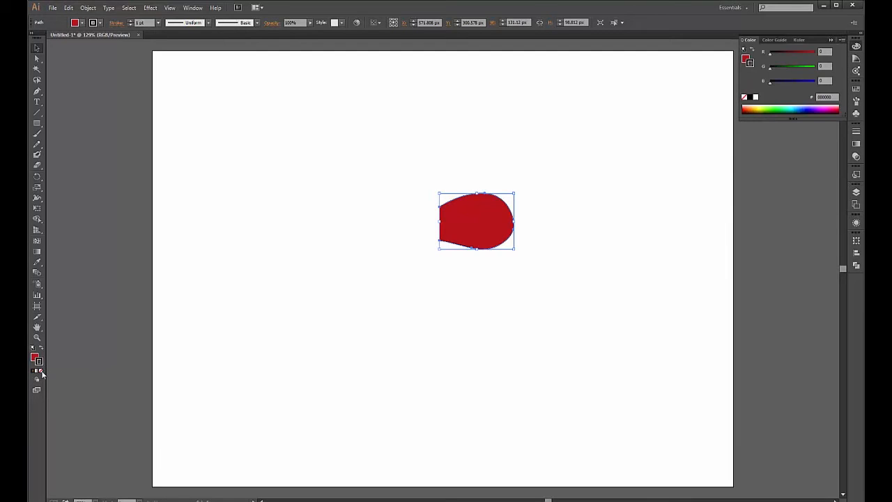
{"action": "left_click", "coordinate": [41, 371]}
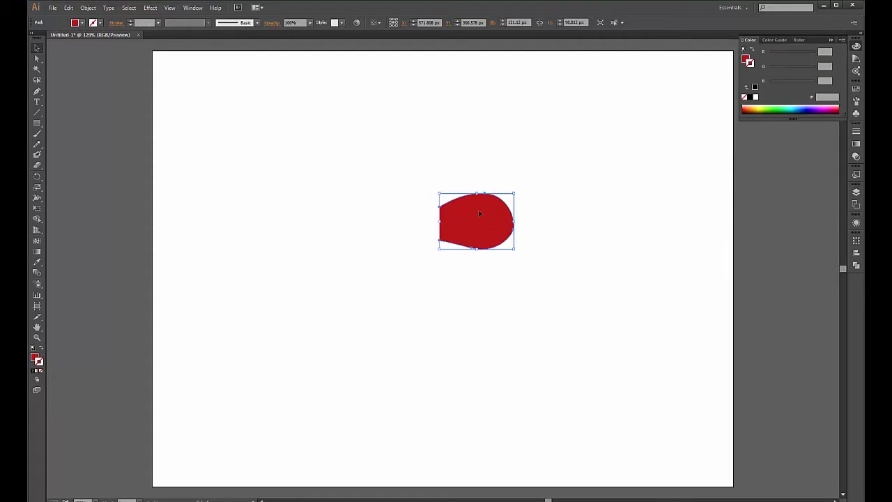
{"action": "left_click", "coordinate": [149, 9]}
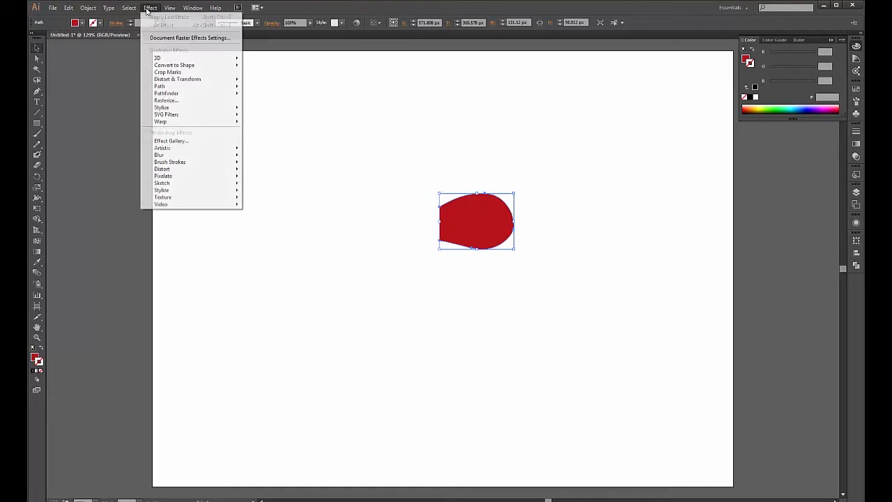
- Apply a 3D Revolve to the red profile, previewing it and tilting it to a custom angle
{"action": "mouse_move", "coordinate": [160, 57]}
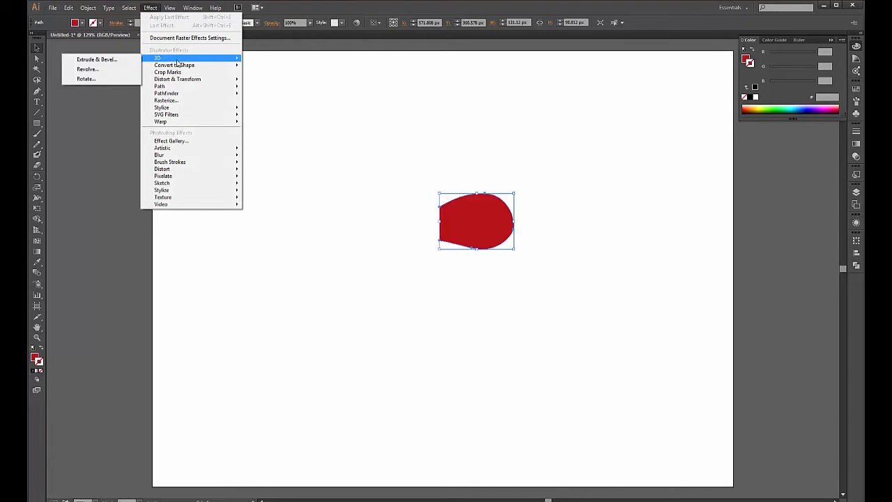
{"action": "left_click", "coordinate": [114, 71]}
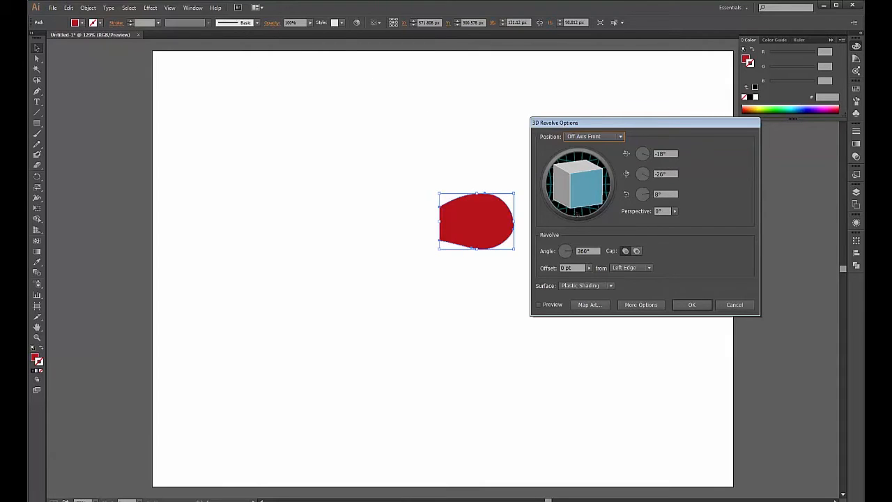
{"action": "left_click", "coordinate": [547, 307]}
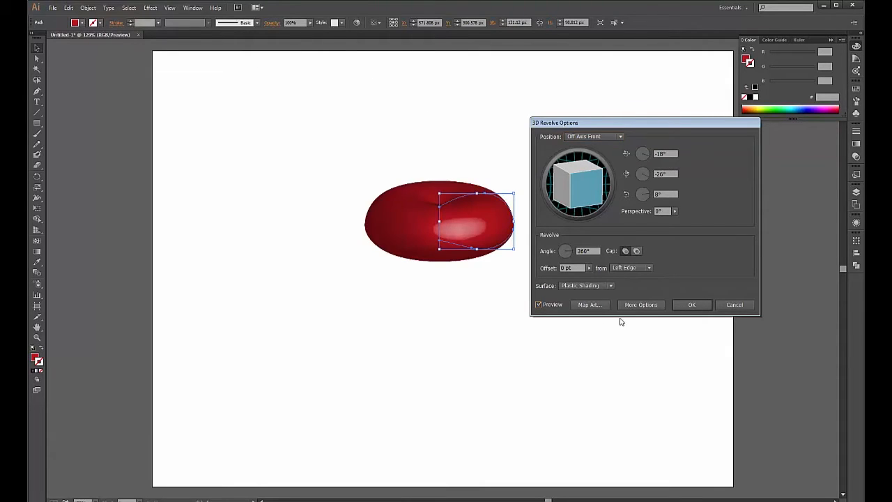
{"action": "left_click_drag", "start_coordinate": [581, 182], "coordinate": [583, 208]}
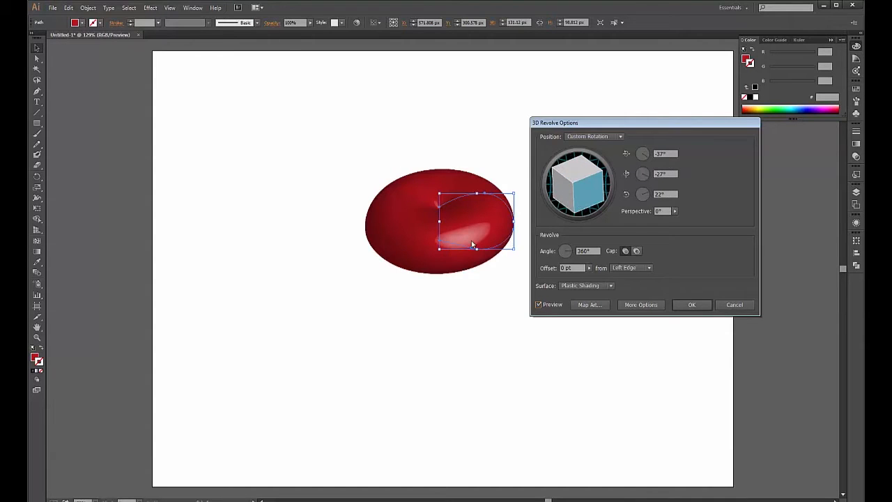
{"action": "left_click", "coordinate": [686, 306]}
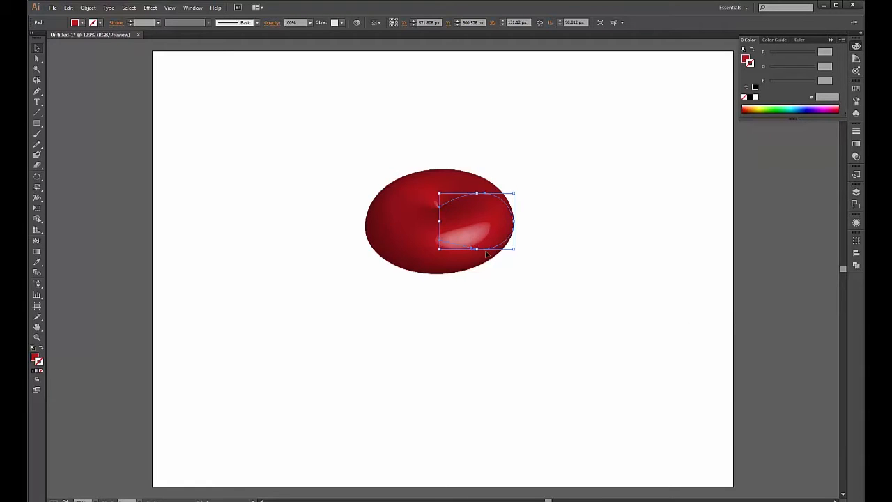
- Zoom in, raise the profile's inner tip anchor and reshape its top curve
{"action": "key", "text": "ctrl+equal"}
{"action": "key", "text": "ctrl+equal"}
{"action": "key", "text": "ctrl+equal"}
{"action": "key", "text": "ctrl+equal"}
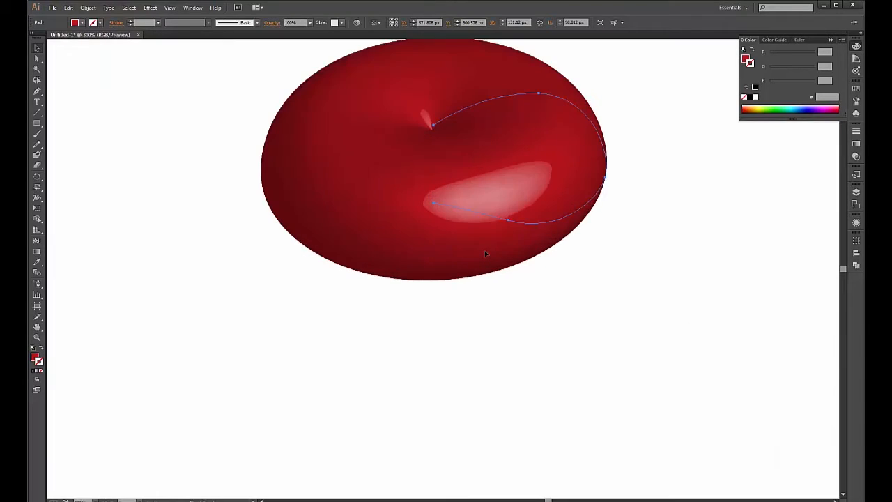
{"action": "scroll", "coordinate": [532, 311], "scroll_direction": "up", "scroll_amount": 3}
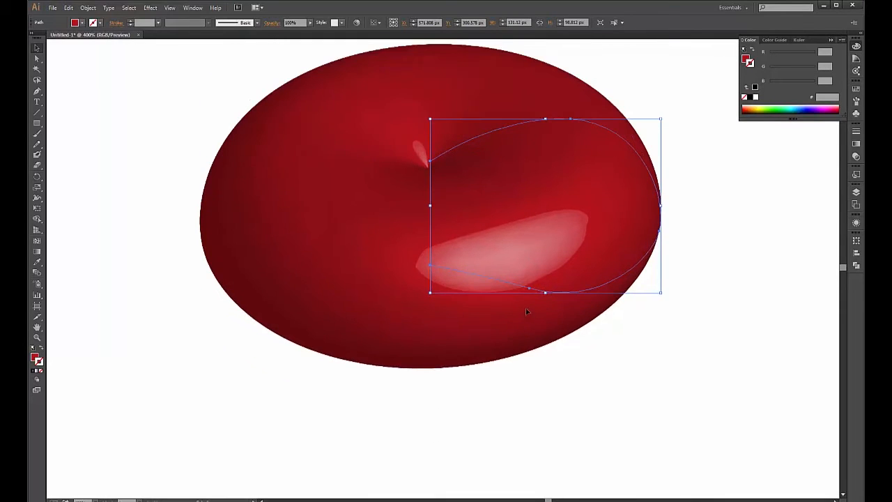
{"action": "key", "text": "a"}
{"action": "left_click", "coordinate": [430, 203]}
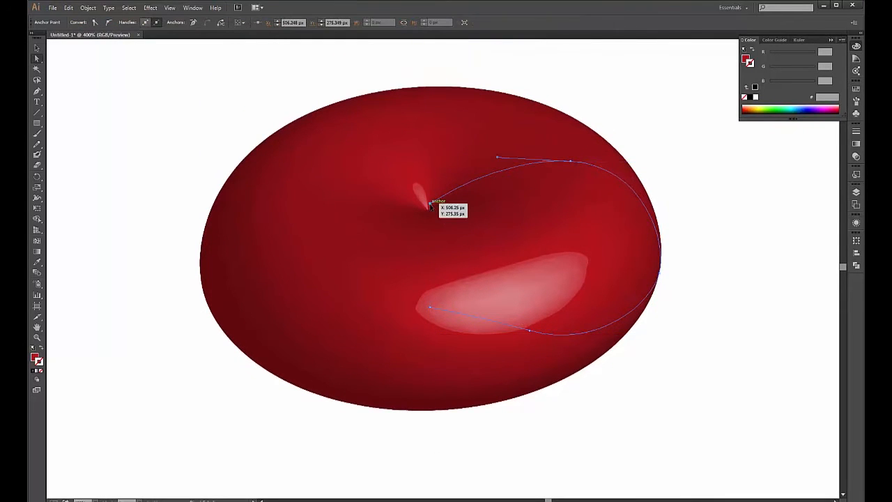
{"action": "left_click_drag", "start_coordinate": [431, 204], "coordinate": [430, 185]}
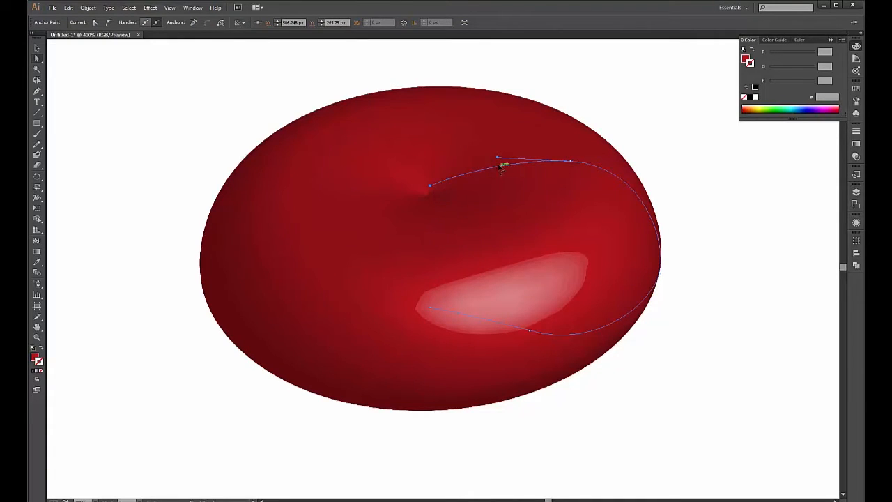
{"action": "mouse_move", "coordinate": [430, 185]}
{"action": "left_mouse_down"}
{"action": "mouse_move", "coordinate": [427, 169]}
{"action": "mouse_move", "coordinate": [431, 193]}
{"action": "left_mouse_up"}
{"action": "mouse_move", "coordinate": [498, 159]}
{"action": "left_mouse_down"}
{"action": "mouse_move", "coordinate": [515, 136]}
{"action": "mouse_move", "coordinate": [497, 154]}
{"action": "left_mouse_up"}
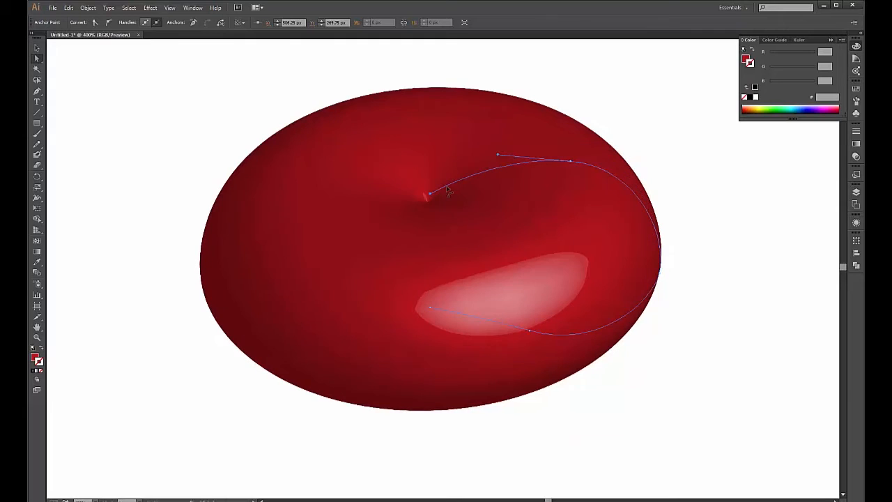
- Add an anchor on the top curve and lower it to deepen the central dimple
{"action": "key", "text": "p"}
{"action": "left_click", "coordinate": [470, 176]}
{"action": "key", "text": "a"}
{"action": "left_click_drag", "start_coordinate": [471, 181], "coordinate": [503, 188]}
{"action": "left_click_drag", "start_coordinate": [577, 163], "coordinate": [584, 154]}
{"action": "key", "text": "ctrl+z"}
- Shift the profile's lower anchor down and left, then reopen 3D Revolve from Appearance
{"action": "left_click", "coordinate": [530, 330]}
{"action": "left_click_drag", "start_coordinate": [530, 331], "coordinate": [516, 320]}
{"action": "left_click_drag", "start_coordinate": [603, 324], "coordinate": [599, 329]}
{"action": "left_click_drag", "start_coordinate": [515, 320], "coordinate": [511, 324]}
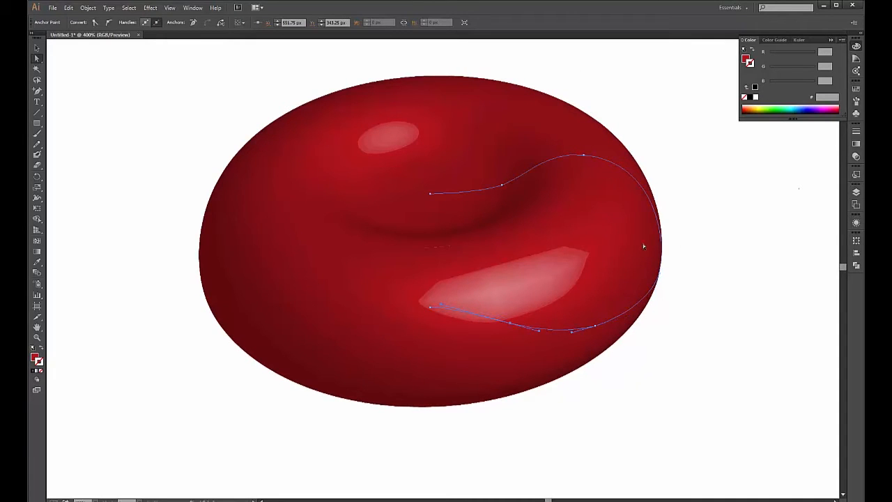
{"action": "left_click", "coordinate": [857, 223]}
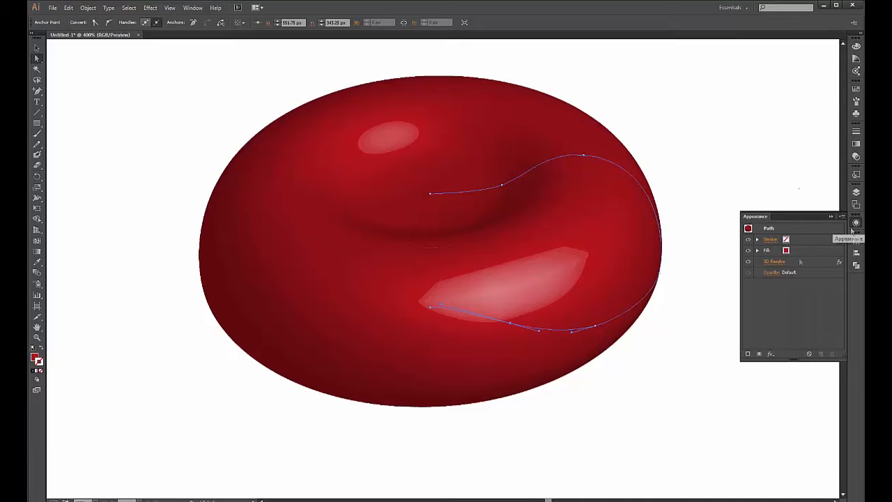
{"action": "left_click", "coordinate": [771, 262]}
- Preview the revolve and rotate the blood cell to a steeper tilt
{"action": "left_click_drag", "start_coordinate": [639, 123], "coordinate": [230, 48]}
{"action": "left_click", "coordinate": [129, 230]}
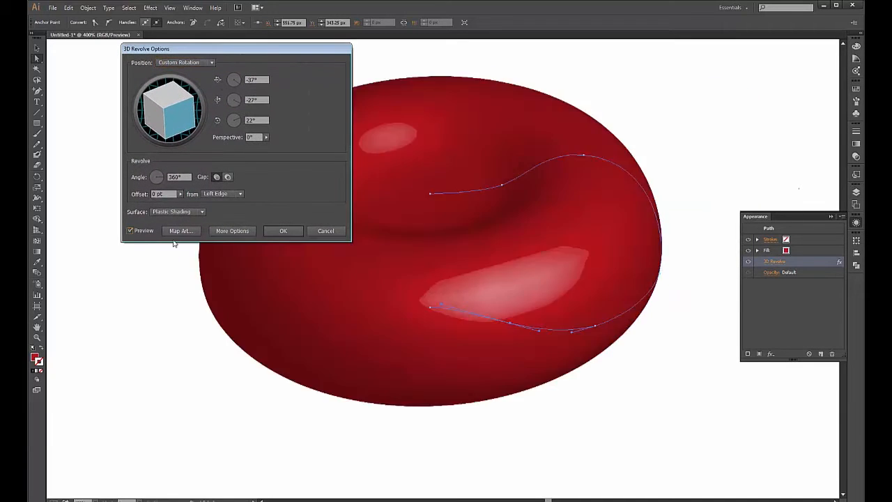
{"action": "mouse_move", "coordinate": [184, 115]}
{"action": "left_mouse_down"}
{"action": "mouse_move", "coordinate": [184, 128]}
{"action": "mouse_move", "coordinate": [174, 116]}
{"action": "mouse_move", "coordinate": [180, 84]}
{"action": "mouse_move", "coordinate": [185, 131]}
{"action": "left_mouse_up"}
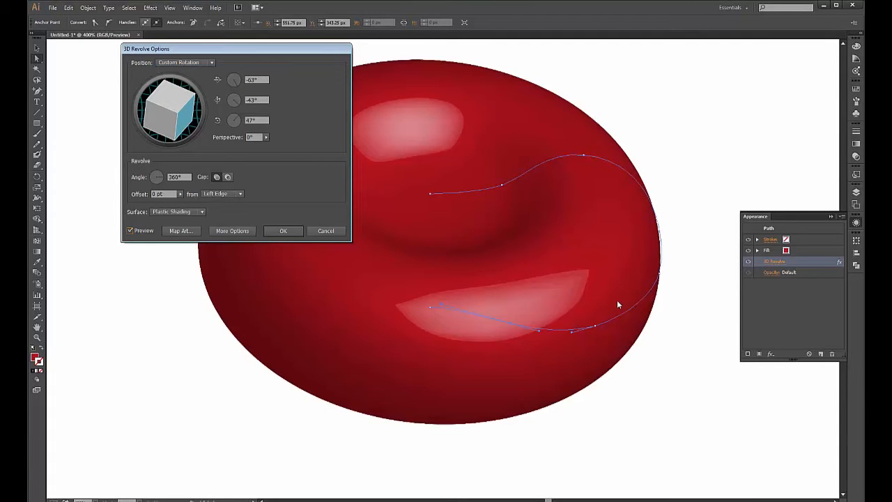
{"action": "left_click_drag", "start_coordinate": [276, 51], "coordinate": [788, 57]}
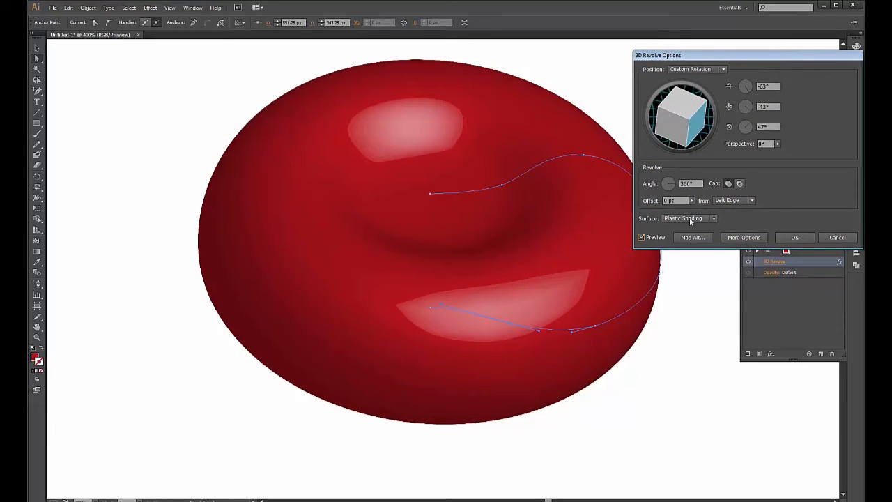
- Keep Plastic Shading with 55% highlight size and 60 blend steps, and apply the revolve
{"action": "left_click", "coordinate": [732, 237]}
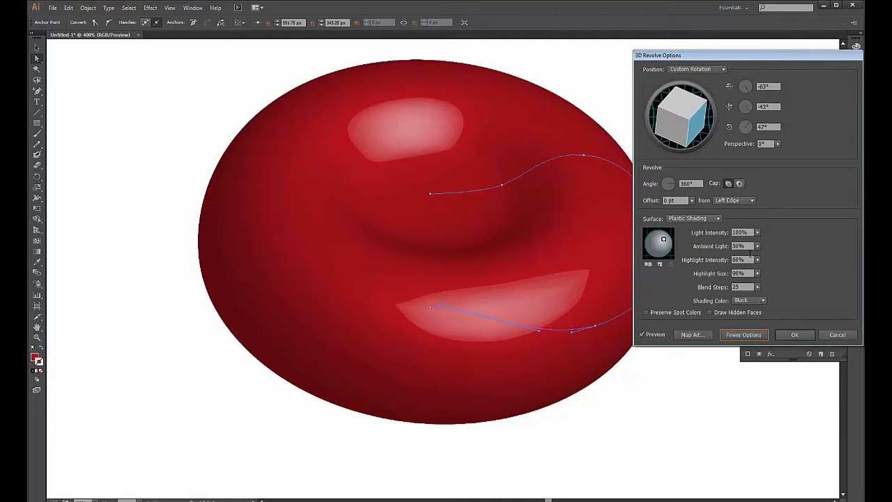
{"action": "left_click", "coordinate": [701, 219]}
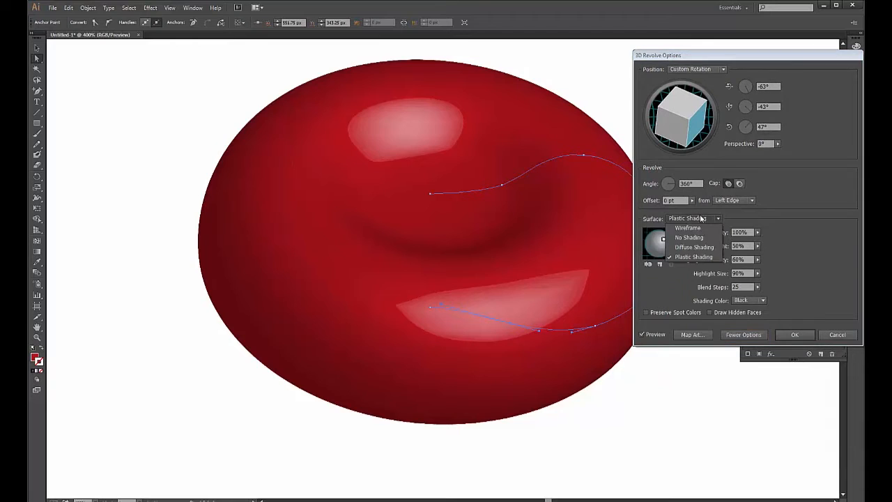
{"action": "left_click", "coordinate": [701, 237]}
{"action": "left_click", "coordinate": [700, 219]}
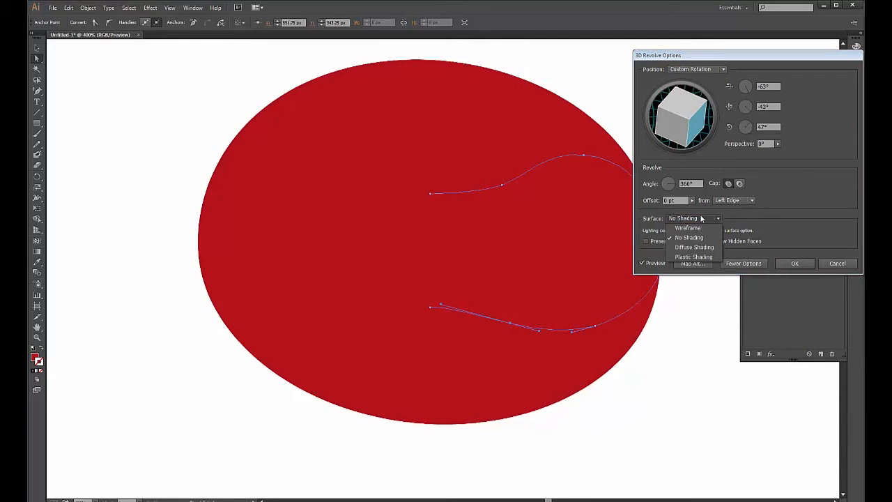
{"action": "left_click", "coordinate": [700, 247]}
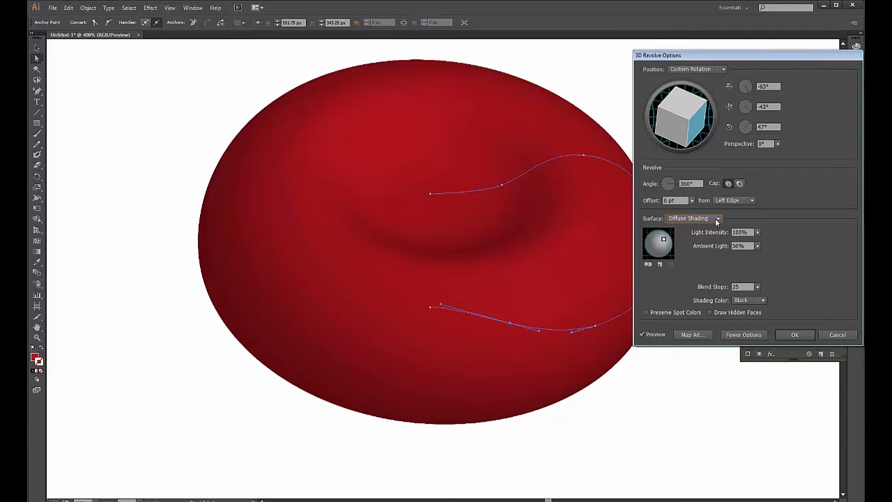
{"action": "left_click", "coordinate": [715, 218]}
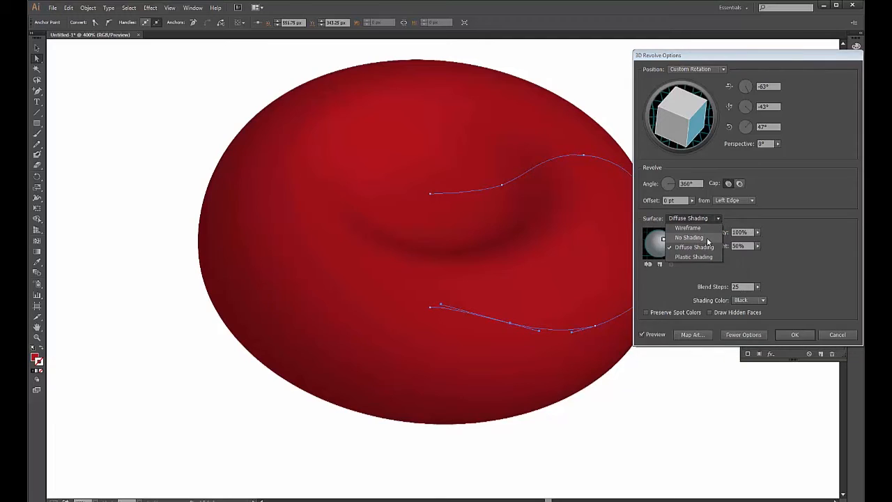
{"action": "left_click", "coordinate": [694, 257]}
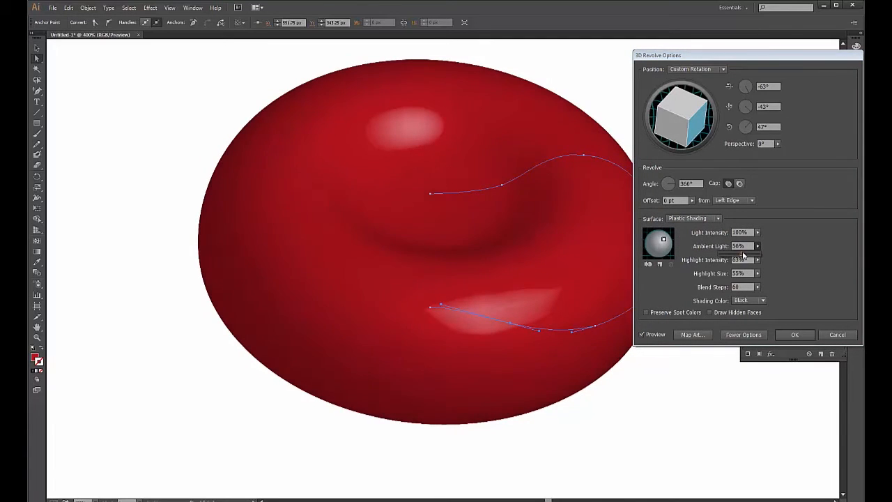
{"action": "left_click", "coordinate": [795, 335]}
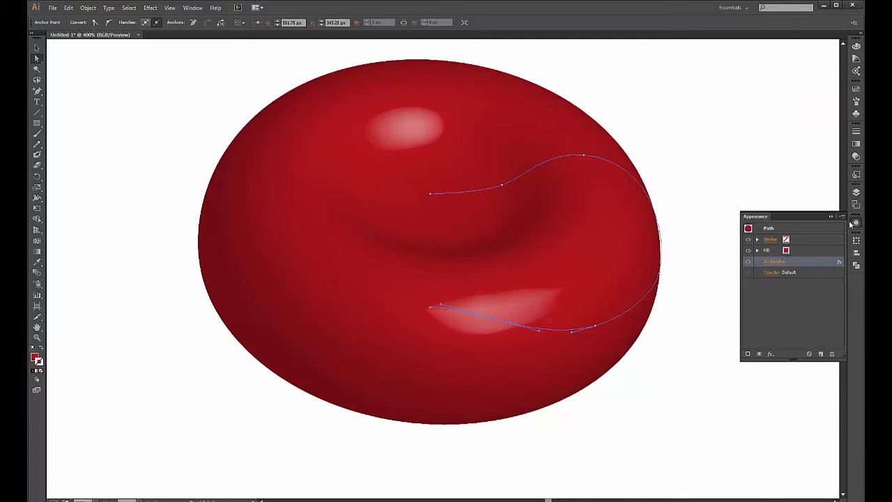
{"action": "key", "text": "ctrl+0"}
- Pull the profile's rim and lower anchors outward to widen the cell's shape
{"action": "left_click_drag", "start_coordinate": [470, 242], "coordinate": [440, 254]}
{"action": "key", "text": "ctrl+equal"}
{"action": "key", "text": "ctrl+equal"}
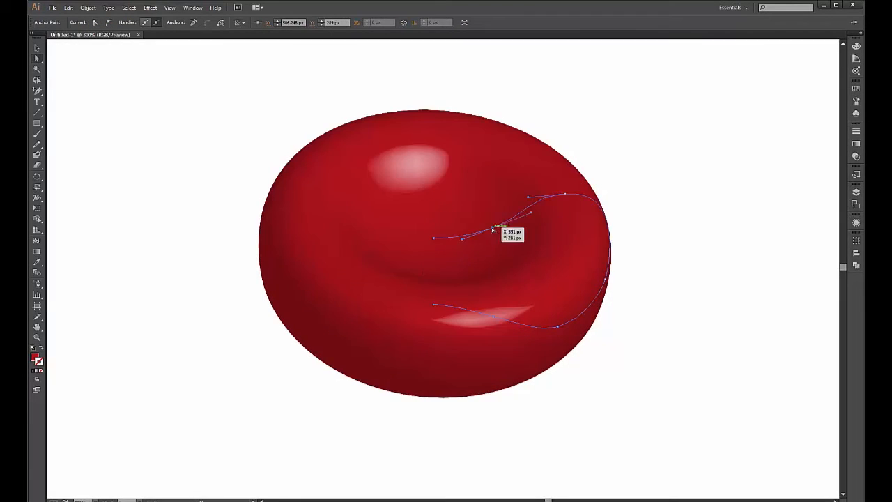
{"action": "left_click_drag", "start_coordinate": [565, 194], "coordinate": [571, 193]}
{"action": "left_click_drag", "start_coordinate": [606, 281], "coordinate": [626, 276]}
{"action": "left_click_drag", "start_coordinate": [558, 326], "coordinate": [583, 323]}
{"action": "left_click_drag", "start_coordinate": [493, 318], "coordinate": [501, 307]}
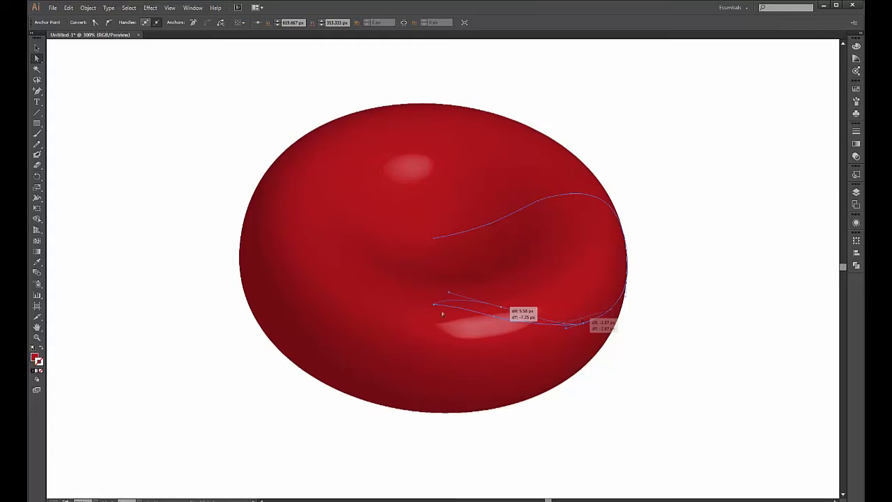
{"action": "left_click_drag", "start_coordinate": [434, 309], "coordinate": [434, 300]}
{"action": "left_click", "coordinate": [671, 353]}
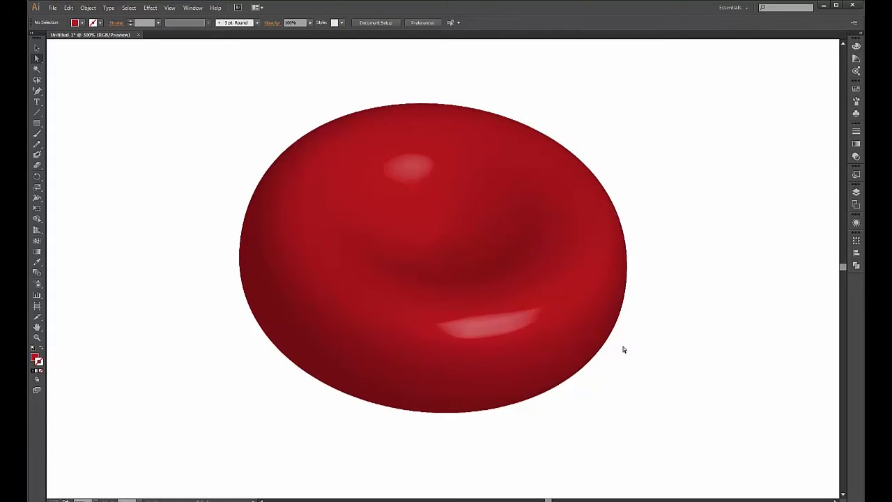
- Scale the 3D cell down with Free Transform to a tiny dot about 14 by 9 px
{"action": "key", "text": "ctrl+minus"}
{"action": "key", "text": "ctrl+minus"}
{"action": "key", "text": "ctrl+minus"}
{"action": "key", "text": "ctrl+plus"}
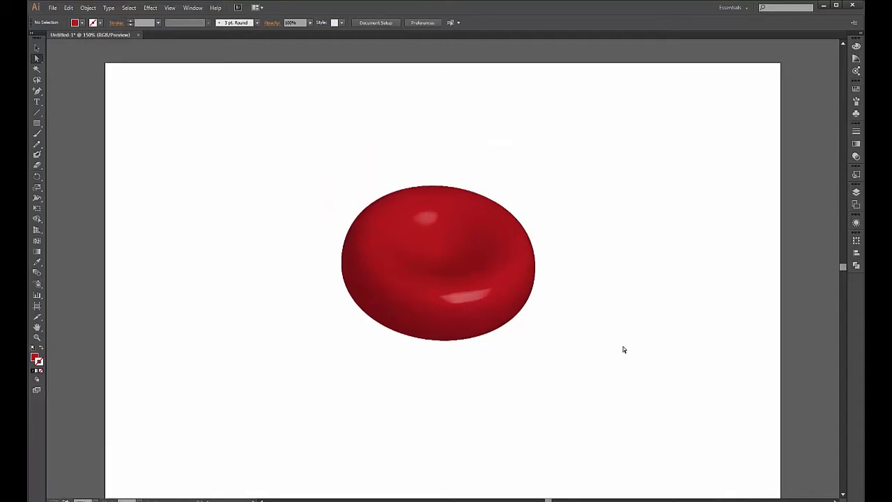
{"action": "left_click", "coordinate": [514, 289]}
{"action": "left_click", "coordinate": [506, 360]}
{"action": "left_click", "coordinate": [505, 261]}
{"action": "key", "text": "e"}
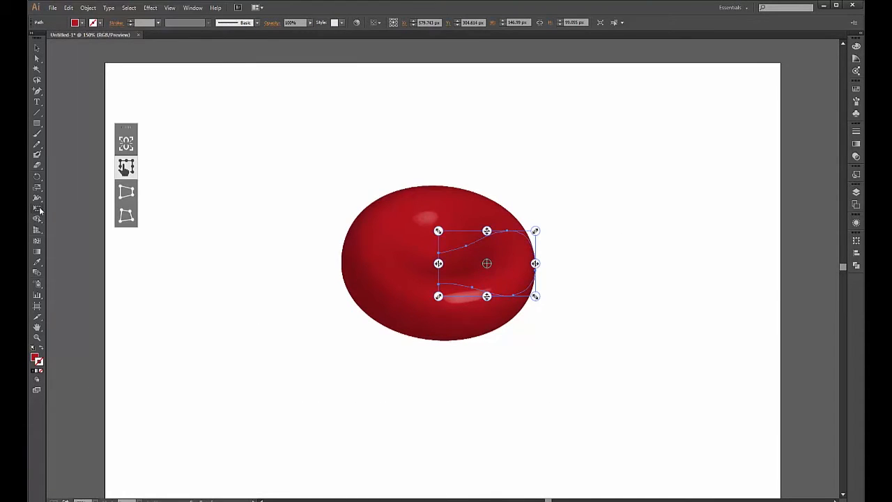
{"action": "left_click_drag", "start_coordinate": [534, 296], "coordinate": [445, 243]}
{"action": "key", "text": "a"}
{"action": "left_click", "coordinate": [525, 327]}
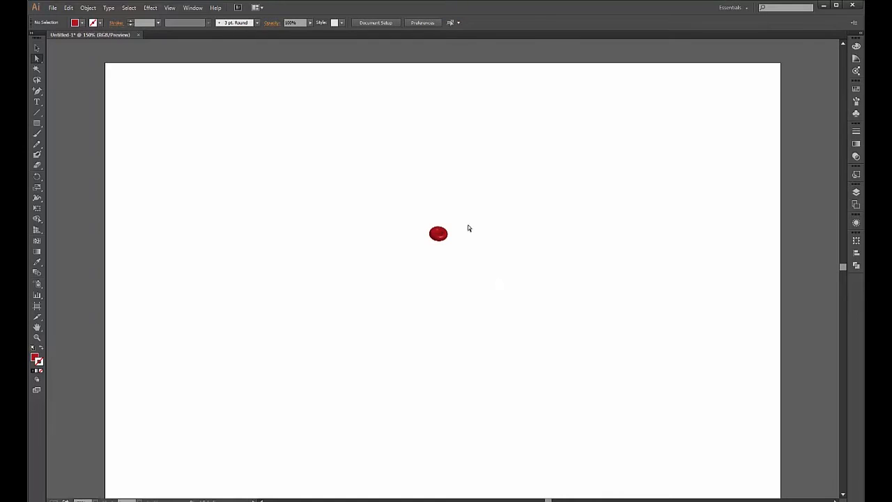
- Save the small cell as a new symbol named Blood_1 in the Symbols panel
{"action": "left_click", "coordinate": [194, 8]}
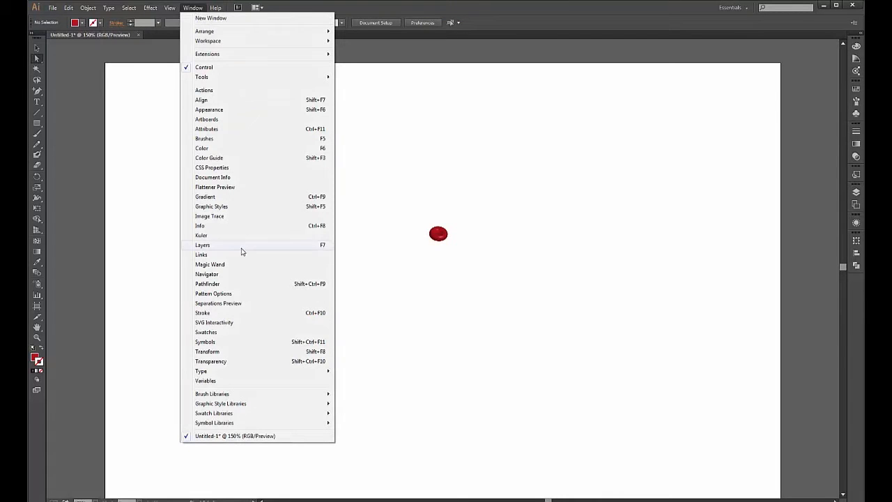
{"action": "left_click", "coordinate": [235, 345]}
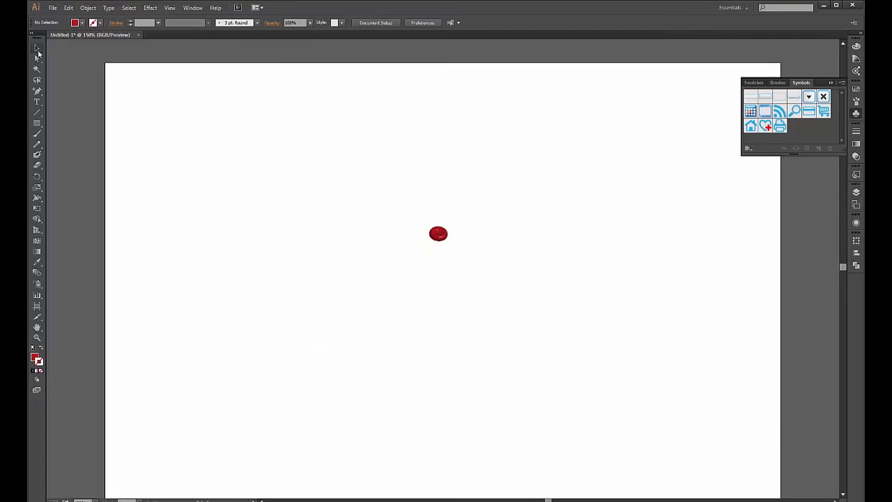
{"action": "left_click_drag", "start_coordinate": [439, 235], "coordinate": [800, 135]}
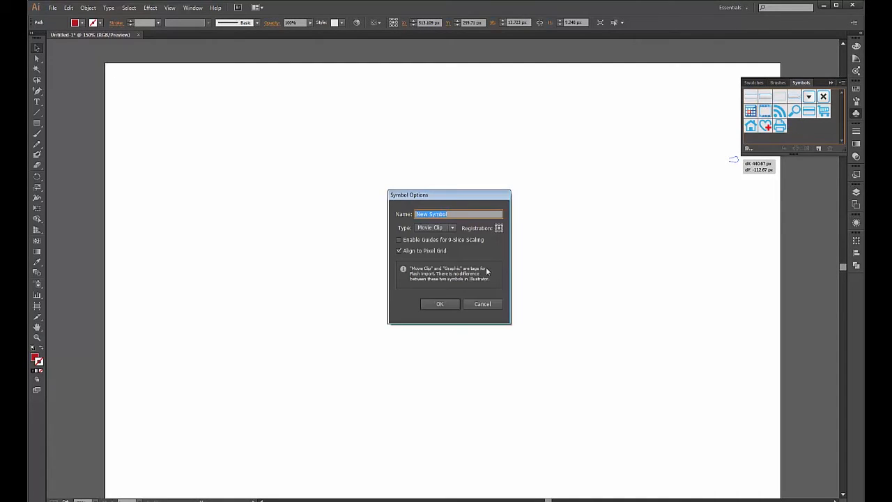
{"action": "type", "text": "Blood_1"}
{"action": "key", "text": "Return"}
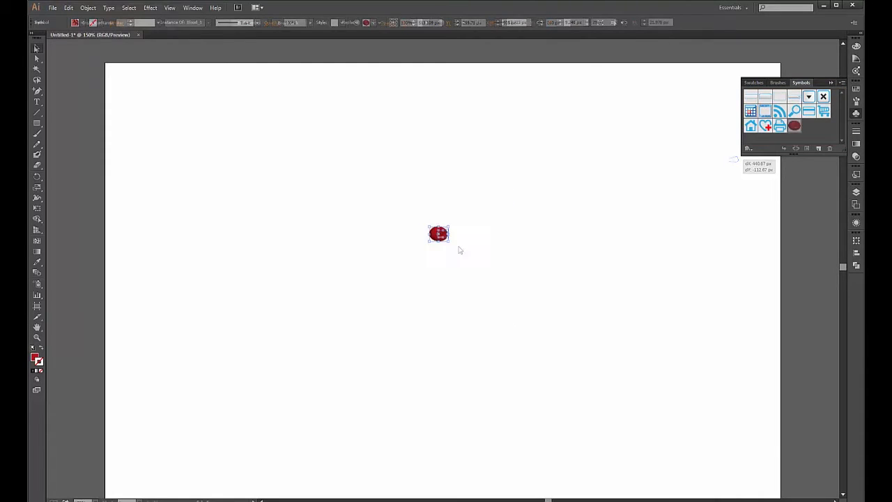
- Scale the Blood_1 instance to about 19 by 14 px and shift it left
{"action": "left_click_drag", "start_coordinate": [451, 242], "coordinate": [442, 238]}
{"action": "key", "text": "shift+Left"}
{"action": "key", "text": "shift+Left"}
{"action": "key", "text": "shift+Left"}
{"action": "key", "text": "shift+Left"}
{"action": "key", "text": "shift+Left"}
{"action": "key", "text": "shift+Left"}
{"action": "key", "text": "shift+Left"}
{"action": "key", "text": "shift+Left"}
{"action": "key", "text": "shift+Left"}
{"action": "key", "text": "shift+Left"}
{"action": "key", "text": "shift+Left"}
{"action": "key", "text": "shift+Left"}
{"action": "key", "text": "shift+Left"}
{"action": "key", "text": "shift+Left"}
{"action": "key", "text": "shift+Left"}
{"action": "key", "text": "shift+Left"}
{"action": "key", "text": "shift+Left"}
{"action": "key", "text": "shift+Left"}
{"action": "key", "text": "shift+Left"}
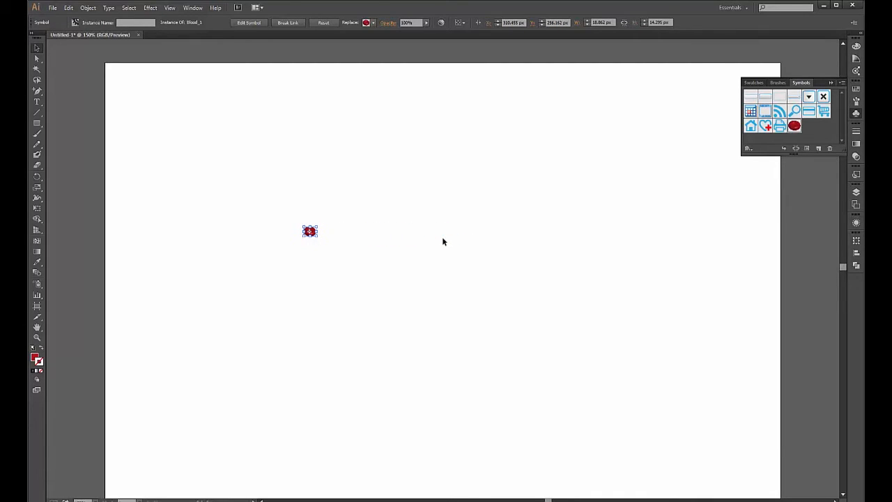
{"action": "left_click", "coordinate": [39, 285]}
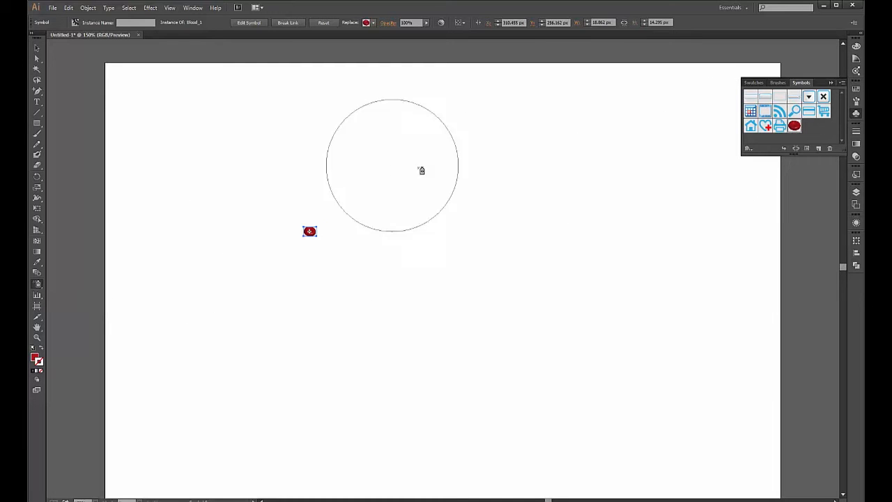
{"action": "left_click_drag", "start_coordinate": [447, 206], "coordinate": [568, 324]}
{"action": "key", "text": "ctrl"}
{"action": "key", "text": "ctrl+z"}
{"action": "mouse_move", "coordinate": [321, 220]}
{"action": "left_mouse_down"}
{"action": "mouse_move", "coordinate": [333, 241]}
{"action": "mouse_move", "coordinate": [365, 282]}
{"action": "left_mouse_up"}
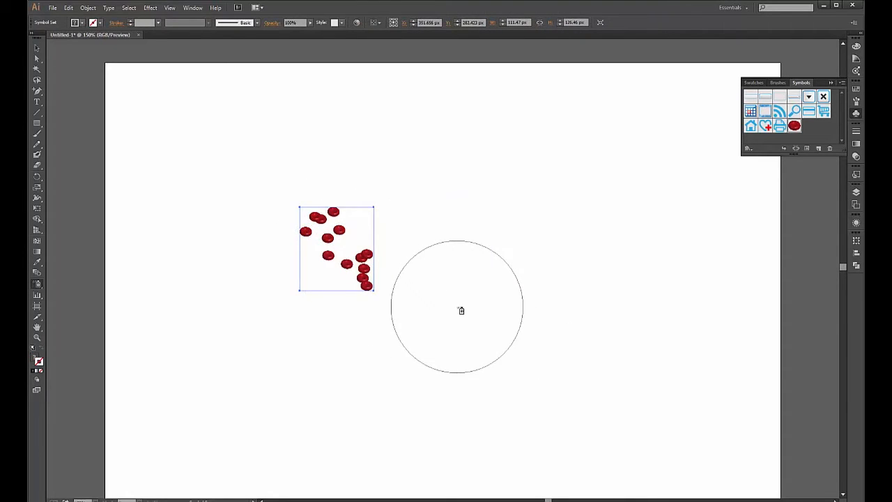
{"action": "key", "text": "ctrl+equal"}
{"action": "key", "text": "ctrl+equal"}
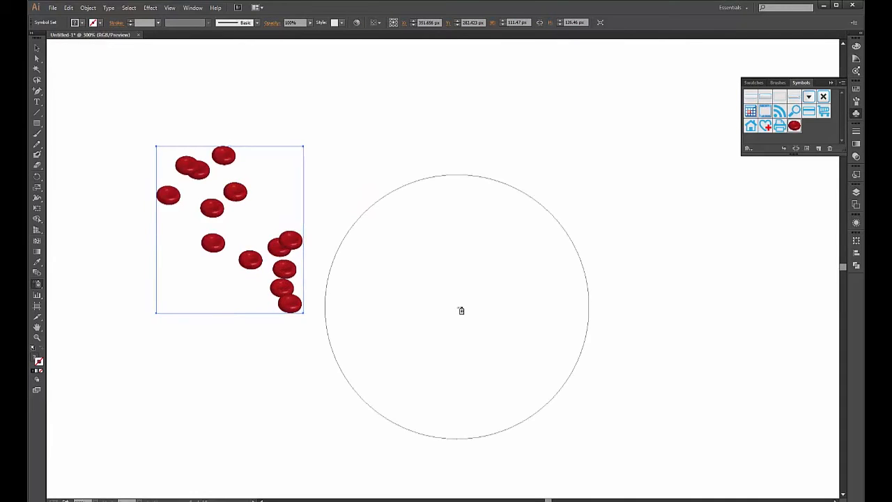
{"action": "left_click_drag", "start_coordinate": [548, 499], "coordinate": [544, 500]}
{"action": "mouse_move", "coordinate": [406, 215]}
{"action": "left_mouse_down"}
{"action": "mouse_move", "coordinate": [543, 305]}
{"action": "mouse_move", "coordinate": [564, 343]}
{"action": "left_mouse_up"}
{"action": "mouse_move", "coordinate": [479, 326]}
{"action": "left_mouse_down"}
{"action": "mouse_move", "coordinate": [428, 325]}
{"action": "mouse_move", "coordinate": [492, 380]}
{"action": "left_mouse_up"}
{"action": "left_click", "coordinate": [398, 298]}
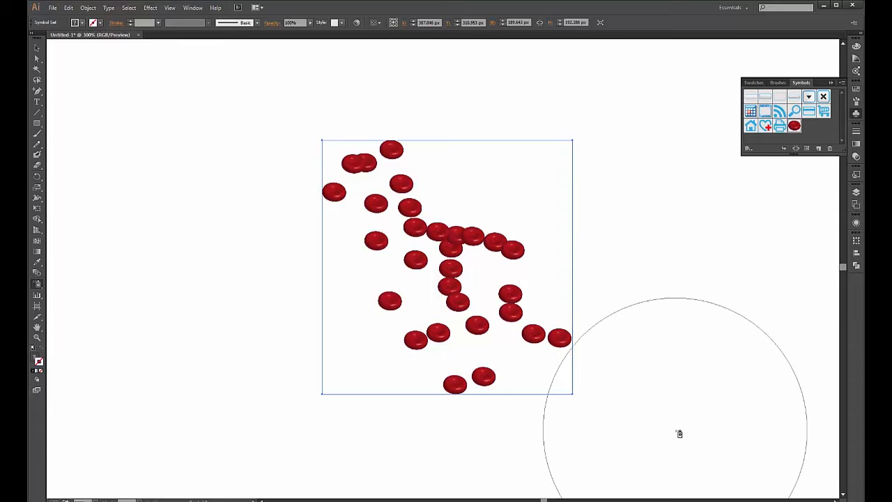
{"action": "key", "text": "ctrl"}
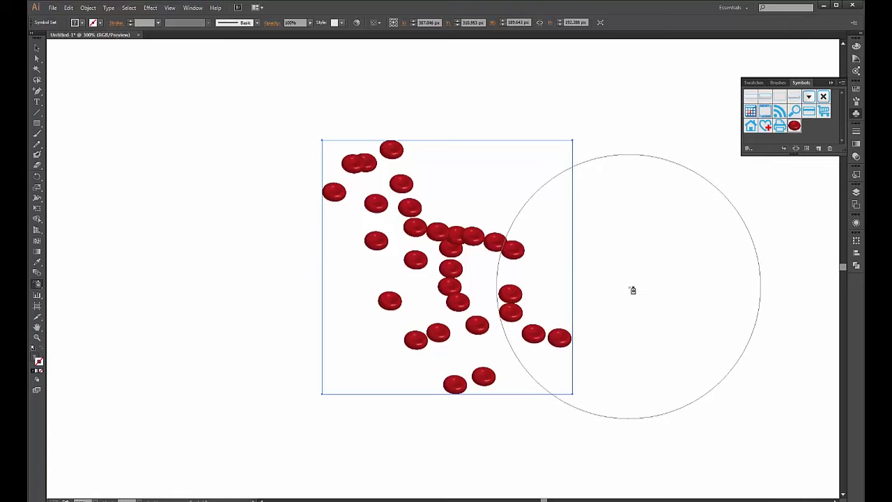
{"action": "key", "text": "ctrl+z"}
{"action": "key", "text": "ctrl+z"}
{"action": "key", "text": "ctrl+z"}
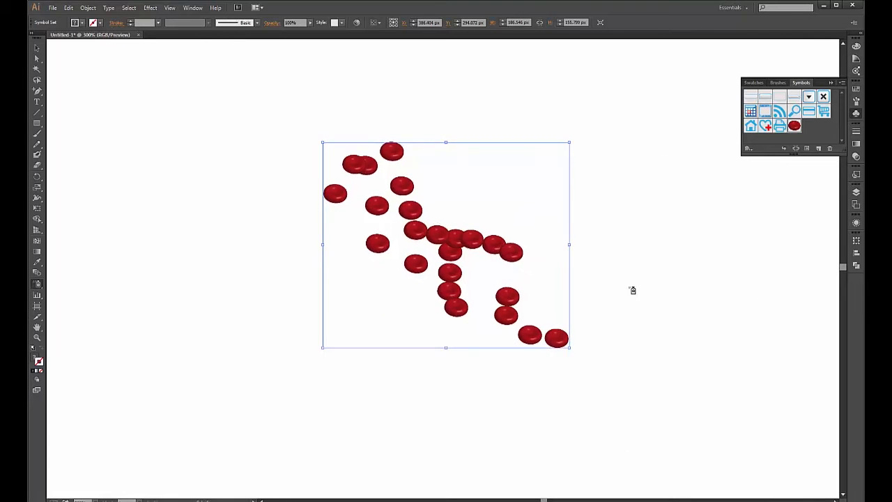
{"action": "key", "text": "ctrl+z"}
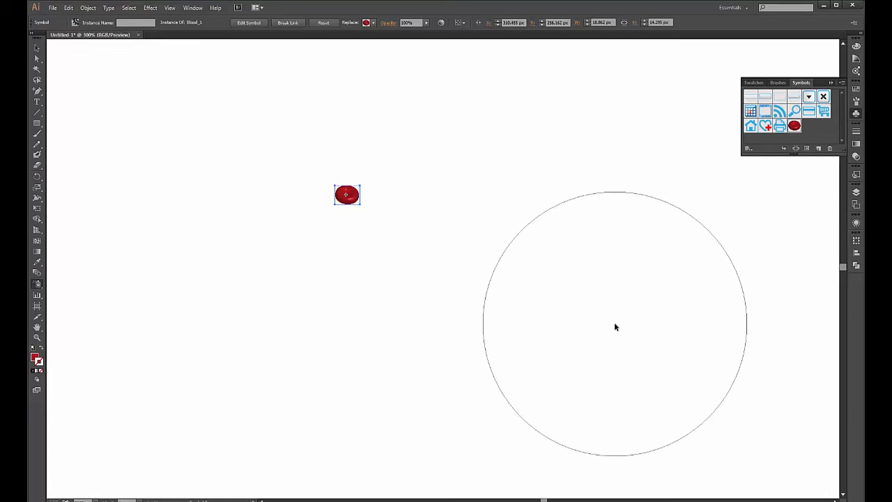
{"action": "key", "text": "ctrl"}
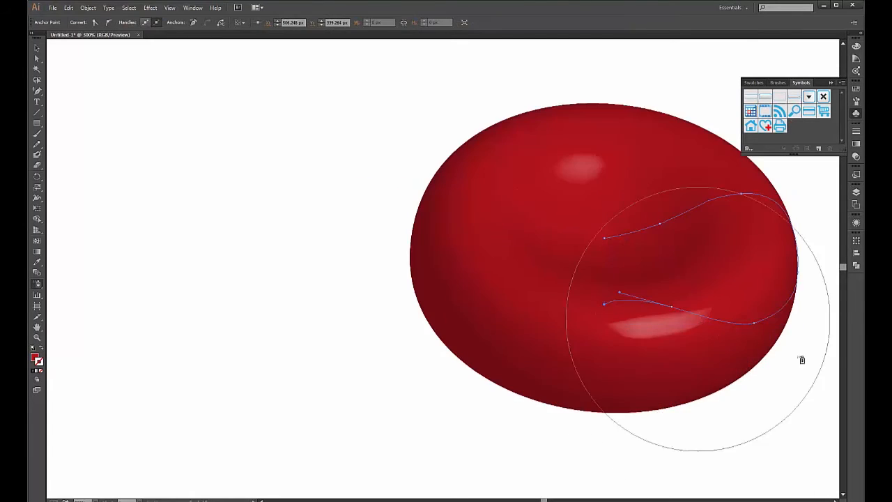
- Paste three copies of the cell at the upper, middle and lower left of the page
{"action": "left_click", "coordinate": [37, 48]}
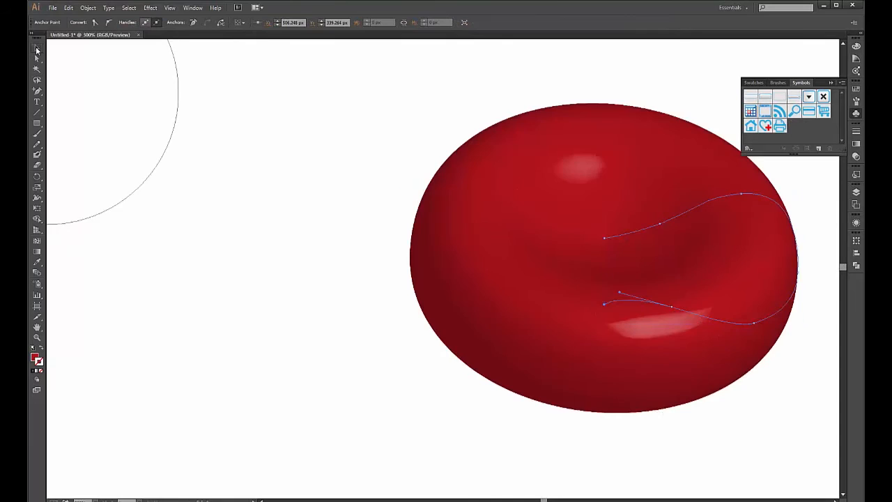
{"action": "key", "text": "ctrl+minus"}
{"action": "key", "text": "ctrl+minus"}
{"action": "left_click_drag", "start_coordinate": [666, 363], "coordinate": [586, 242]}
{"action": "key", "text": "ctrl+c"}
{"action": "key", "text": "ctrl+v"}
{"action": "left_click_drag", "start_coordinate": [488, 296], "coordinate": [348, 434]}
{"action": "scroll", "coordinate": [379, 390], "scroll_direction": "down", "scroll_amount": 1}
{"action": "key", "text": "ctrl+v"}
{"action": "left_click_drag", "start_coordinate": [507, 284], "coordinate": [336, 134]}
{"action": "key", "text": "ctrl+v"}
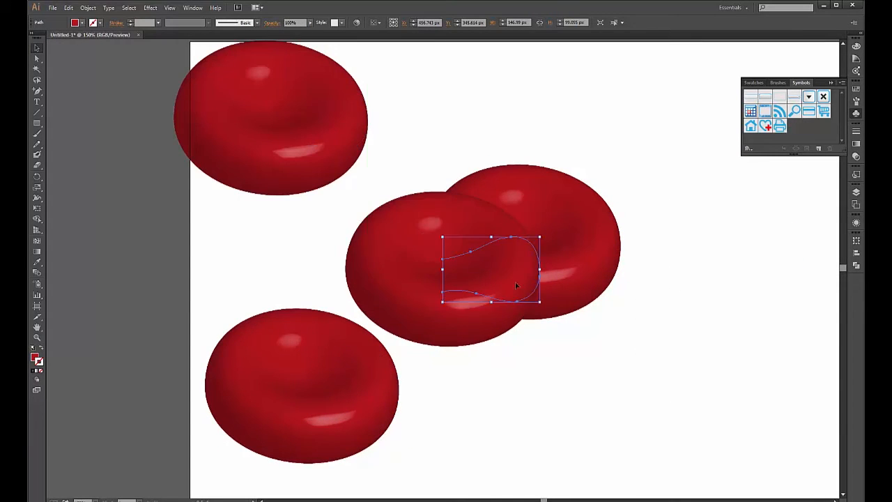
{"action": "left_click_drag", "start_coordinate": [518, 284], "coordinate": [325, 270]}
- Shrink the copies and the original cell and stack all four in a spaced left column
{"action": "left_click", "coordinate": [354, 398], "text": "shift"}
{"action": "left_click", "coordinate": [332, 156], "text": "shift"}
{"action": "left_click_drag", "start_coordinate": [399, 419], "coordinate": [252, 186]}
{"action": "left_click", "coordinate": [276, 148]}
{"action": "left_click_drag", "start_coordinate": [258, 129], "coordinate": [248, 216]}
{"action": "left_click_drag", "start_coordinate": [256, 111], "coordinate": [240, 246]}
{"action": "left_click", "coordinate": [568, 266]}
{"action": "left_click_drag", "start_coordinate": [620, 275], "coordinate": [246, 152]}
{"action": "left_click", "coordinate": [353, 260]}
{"action": "key", "text": "ctrl+plus"}
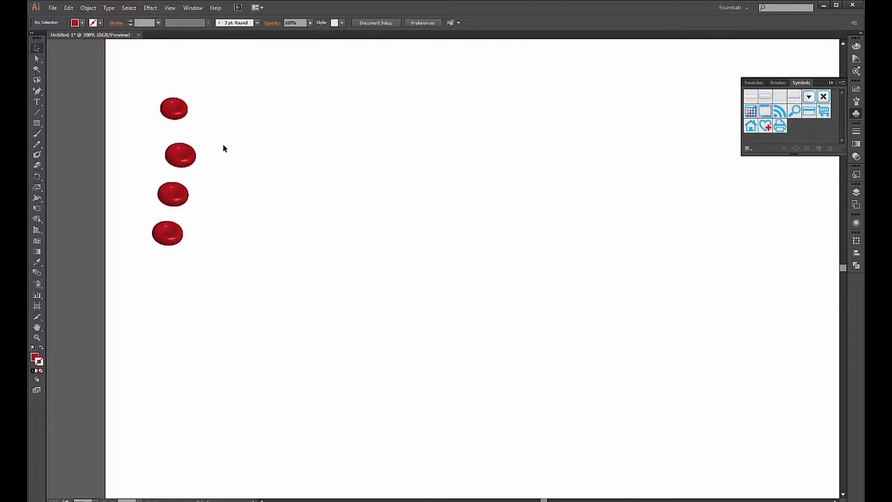
{"action": "left_click", "coordinate": [196, 159]}
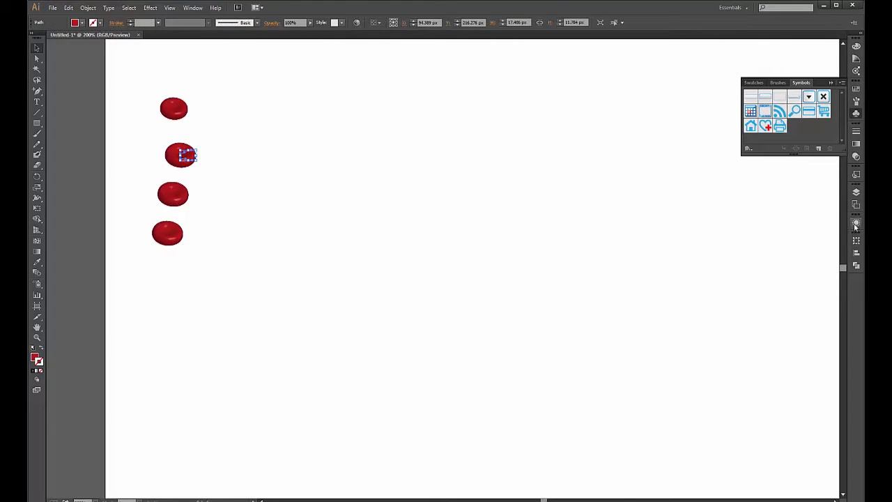
- Rotate the second cell's 3D Revolve to a new tilted angle
{"action": "left_click", "coordinate": [856, 223]}
{"action": "left_click", "coordinate": [779, 263]}
{"action": "left_click", "coordinate": [642, 335]}
{"action": "mouse_move", "coordinate": [683, 117]}
{"action": "left_mouse_down"}
{"action": "mouse_move", "coordinate": [697, 124]}
{"action": "mouse_move", "coordinate": [654, 120]}
{"action": "mouse_move", "coordinate": [694, 124]}
{"action": "left_mouse_up"}
{"action": "left_click", "coordinate": [798, 338]}
- Rotate the third cell's 3D Revolve to face the viewer
{"action": "left_click", "coordinate": [184, 196]}
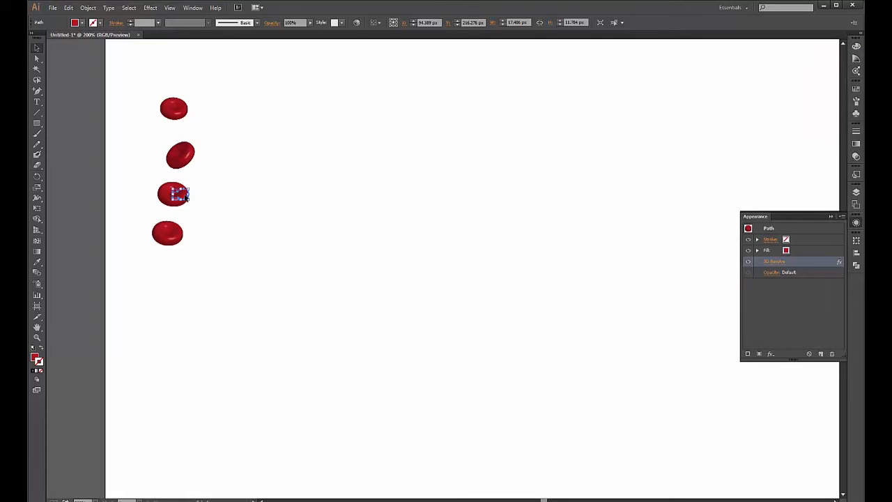
{"action": "left_click", "coordinate": [774, 261]}
{"action": "left_click_drag", "start_coordinate": [690, 108], "coordinate": [694, 129]}
{"action": "left_click", "coordinate": [642, 335]}
{"action": "left_click", "coordinate": [795, 334]}
- Rotate the fourth cell's 3D Revolve so it sits nearly edge-on
{"action": "left_click", "coordinate": [180, 235]}
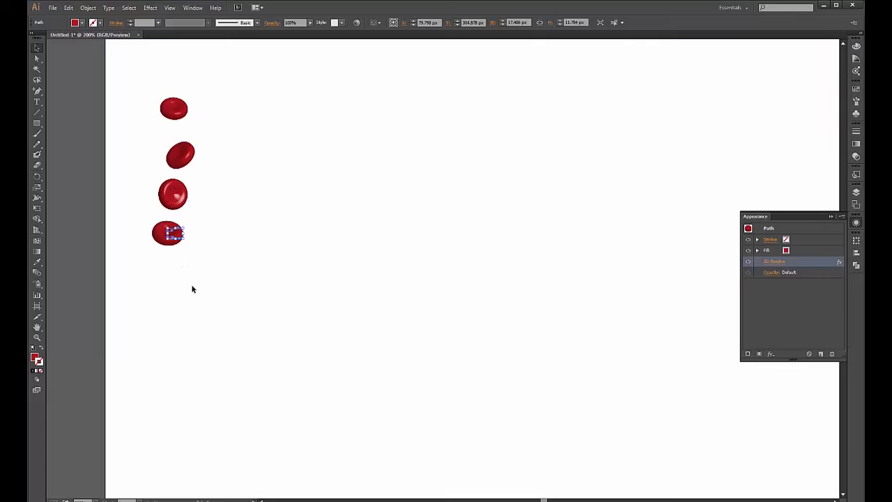
{"action": "left_click", "coordinate": [778, 263]}
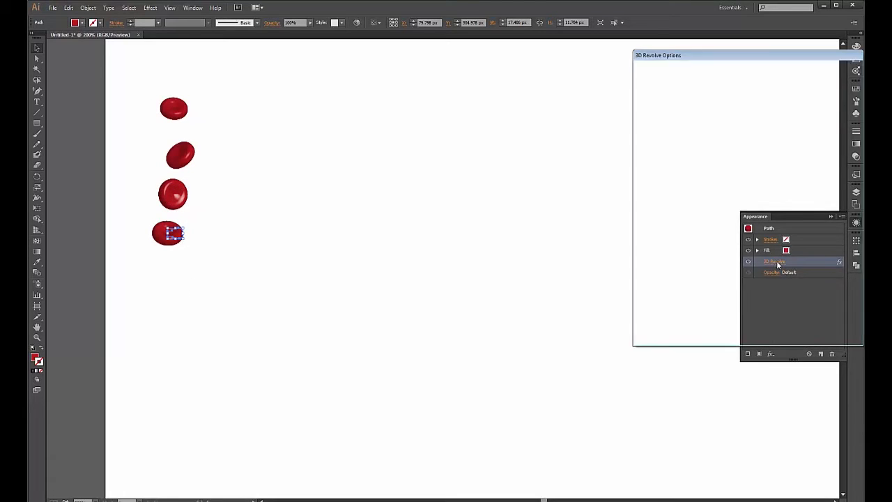
{"action": "left_click_drag", "start_coordinate": [679, 106], "coordinate": [673, 115]}
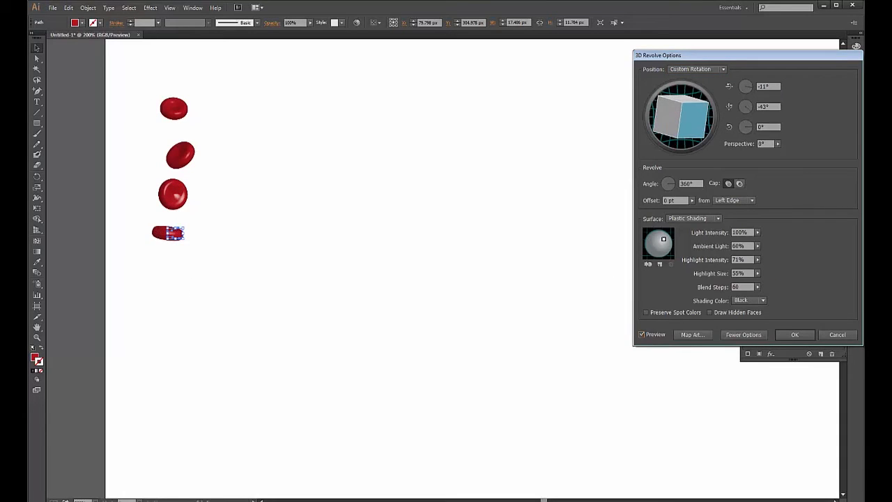
{"action": "left_click", "coordinate": [795, 335]}
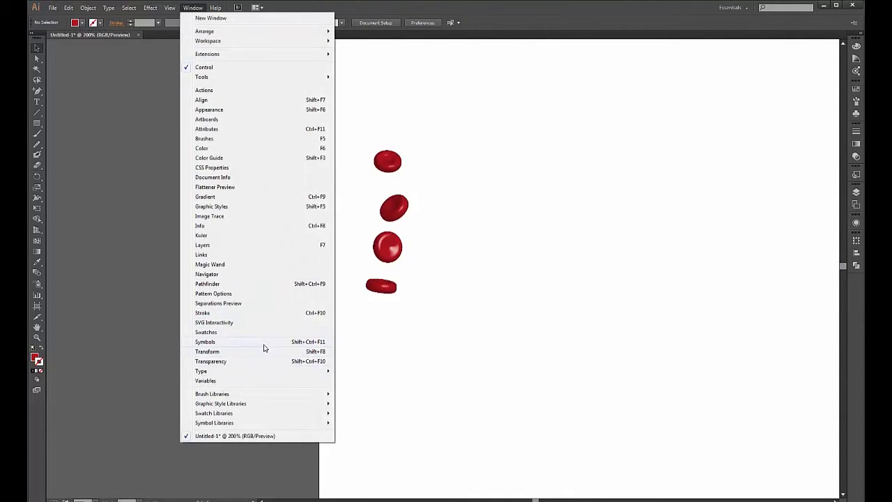
- Save the top and second cells as symbols named 'Blood 1' and 'Blood 2'
{"action": "left_click", "coordinate": [263, 345]}
{"action": "left_click_drag", "start_coordinate": [390, 162], "coordinate": [760, 136]}
{"action": "type", "text": "Red"}
{"action": "key", "text": "BackSpace"}
{"action": "key", "text": "BackSpace"}
{"action": "key", "text": "BackSpace"}
{"action": "type", "text": "Blood 1"}
{"action": "left_click", "coordinate": [448, 304]}
{"action": "left_click_drag", "start_coordinate": [406, 211], "coordinate": [819, 134]}
{"action": "type", "text": "Blood 2"}
- Save the third cell as symbol 'Blood_2' and add the fourth cell as another symbol
{"action": "left_click", "coordinate": [440, 304]}
{"action": "left_click_drag", "start_coordinate": [392, 244], "coordinate": [828, 136]}
{"action": "type", "text": "Blood"}
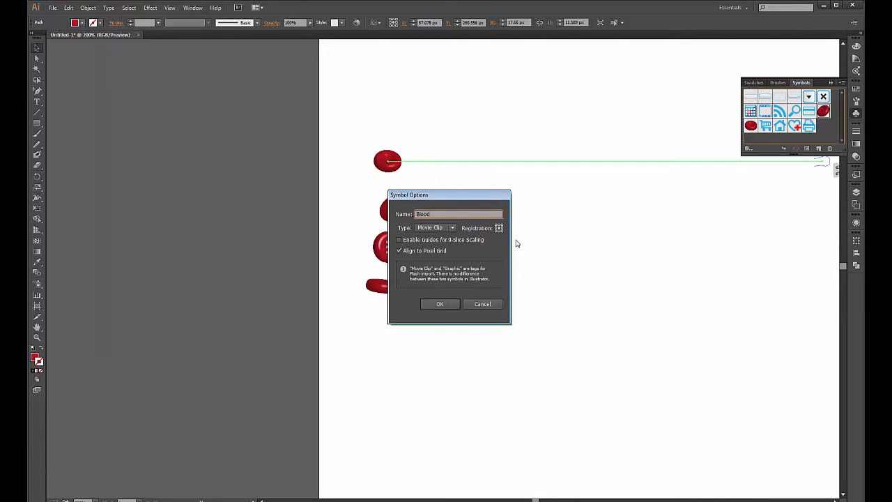
{"action": "type", "text": "_2"}
{"action": "left_click", "coordinate": [440, 304]}
{"action": "left_click_drag", "start_coordinate": [377, 285], "coordinate": [767, 129]}
{"action": "type", "text": "B"}
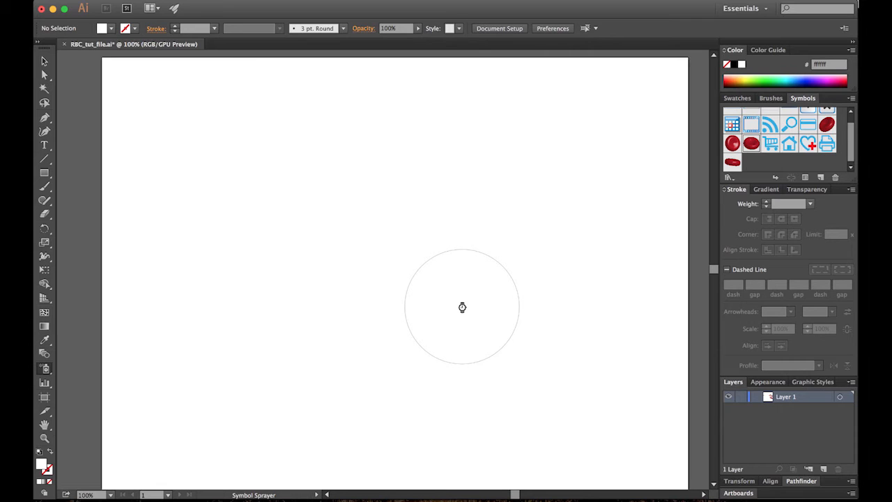
- Undo the test spray and spray about 30 blood cell symbols in a loose vertical cluster mid-artboard
{"action": "key", "text": "super+z"}
{"action": "key", "text": "super+z"}
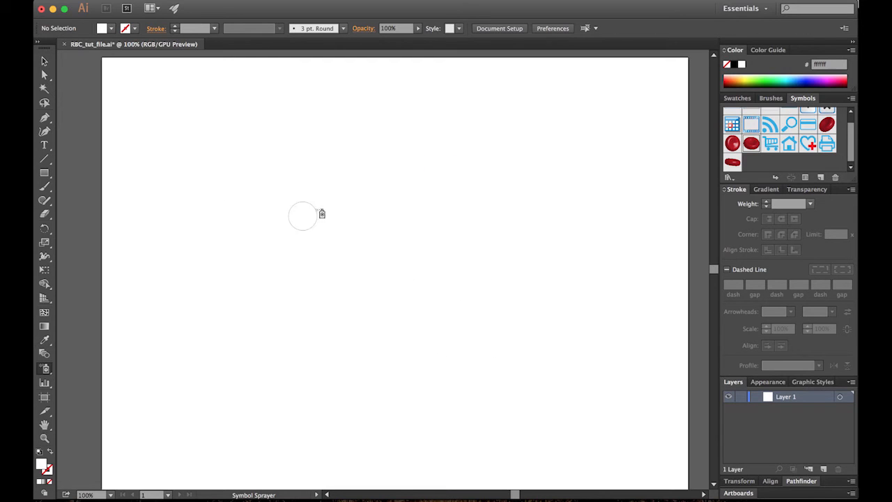
{"action": "mouse_move", "coordinate": [384, 153]}
{"action": "left_mouse_down"}
{"action": "mouse_move", "coordinate": [369, 180]}
{"action": "mouse_move", "coordinate": [391, 229]}
{"action": "mouse_move", "coordinate": [441, 244]}
{"action": "mouse_move", "coordinate": [457, 262]}
{"action": "mouse_move", "coordinate": [385, 220]}
{"action": "mouse_move", "coordinate": [414, 195]}
{"action": "mouse_move", "coordinate": [408, 192]}
{"action": "mouse_move", "coordinate": [408, 230]}
{"action": "mouse_move", "coordinate": [393, 227]}
{"action": "mouse_move", "coordinate": [425, 225]}
{"action": "mouse_move", "coordinate": [400, 198]}
{"action": "mouse_move", "coordinate": [421, 195]}
{"action": "mouse_move", "coordinate": [410, 236]}
{"action": "mouse_move", "coordinate": [433, 252]}
{"action": "mouse_move", "coordinate": [407, 294]}
{"action": "mouse_move", "coordinate": [467, 277]}
{"action": "mouse_move", "coordinate": [451, 303]}
{"action": "mouse_move", "coordinate": [424, 315]}
{"action": "mouse_move", "coordinate": [446, 342]}
{"action": "mouse_move", "coordinate": [406, 353]}
{"action": "mouse_move", "coordinate": [427, 360]}
{"action": "mouse_move", "coordinate": [467, 300]}
{"action": "left_mouse_up"}
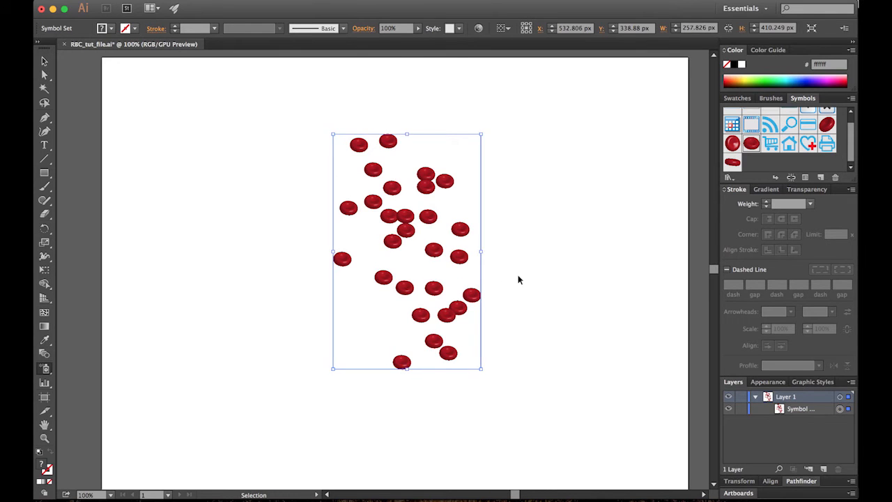
{"action": "key", "text": "super+equal"}
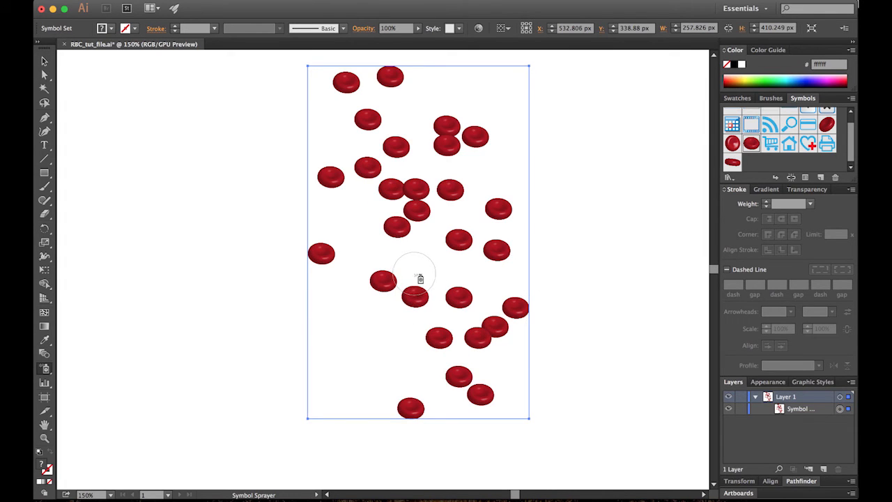
{"action": "left_click", "coordinate": [47, 372]}
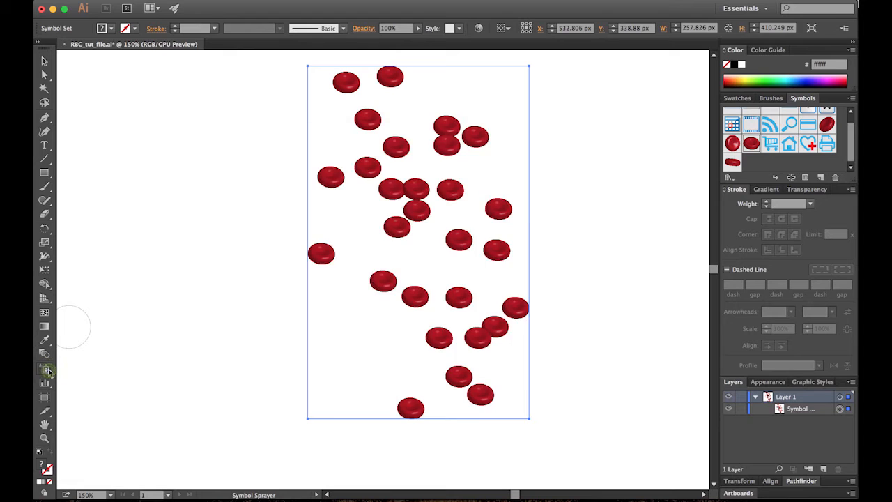
{"action": "double_click", "coordinate": [44, 369]}
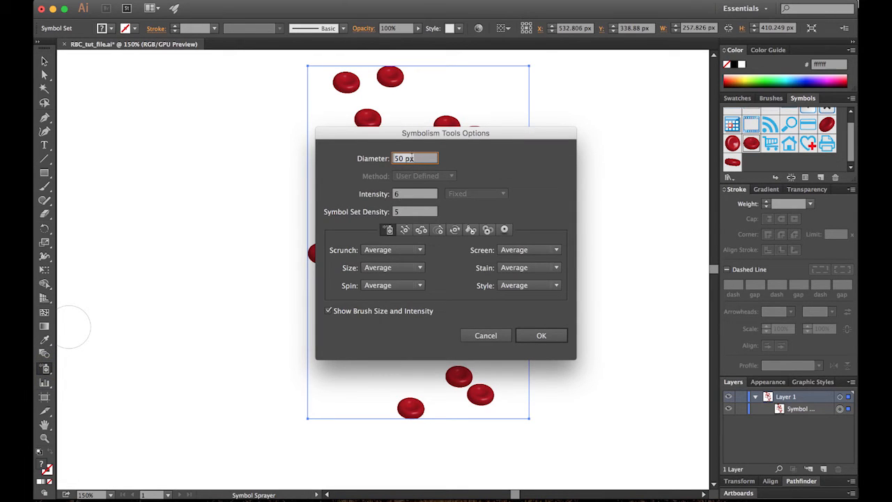
{"action": "left_click", "coordinate": [407, 212]}
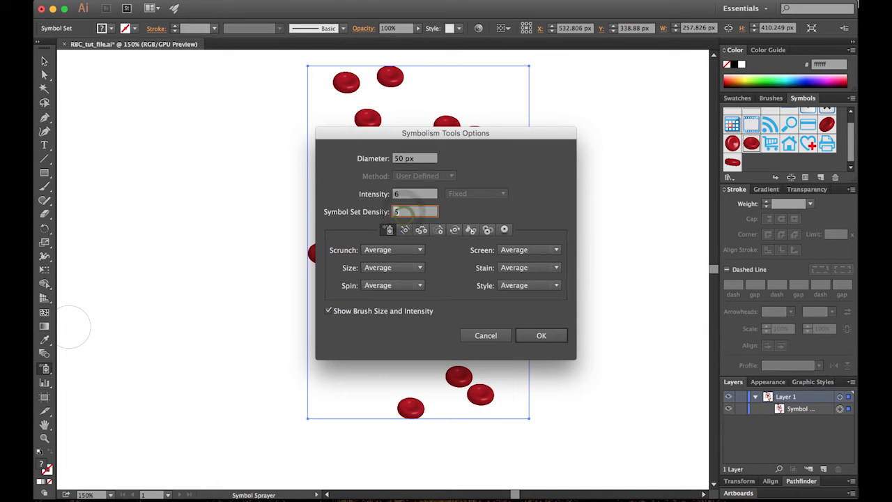
{"action": "type", "text": "1"}
{"action": "left_click", "coordinate": [542, 337]}
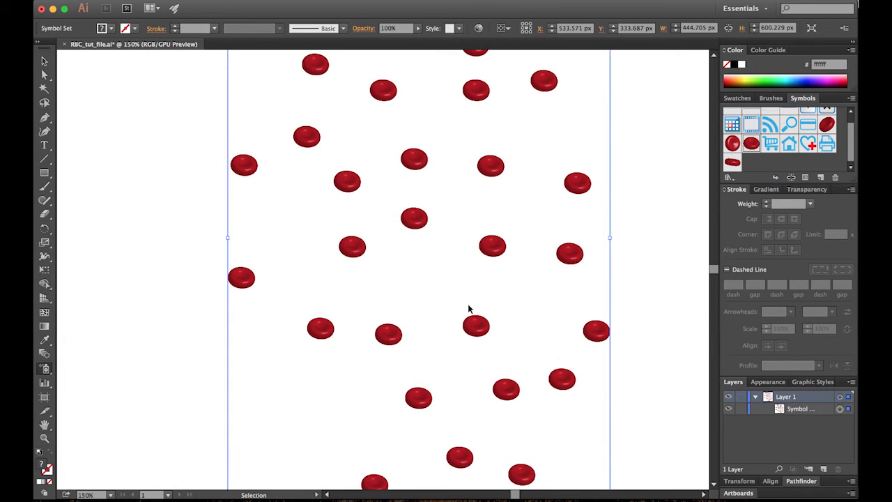
{"action": "key", "text": "super+z"}
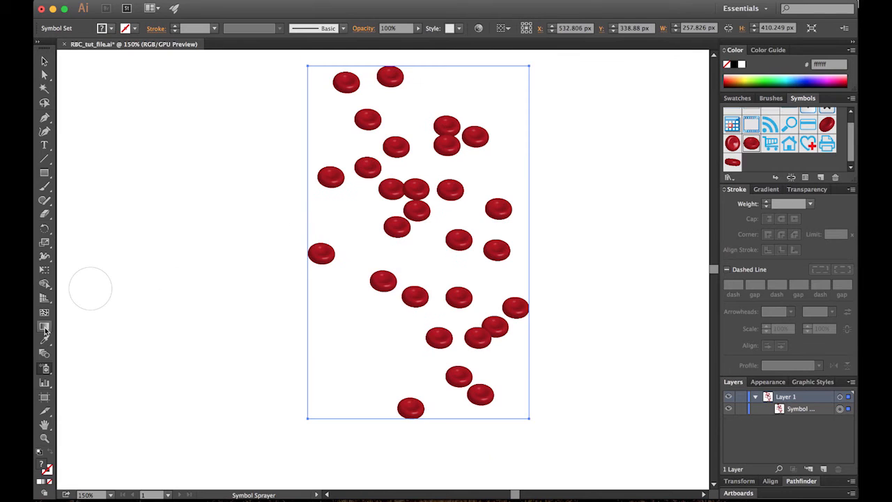
{"action": "left_click", "coordinate": [46, 372]}
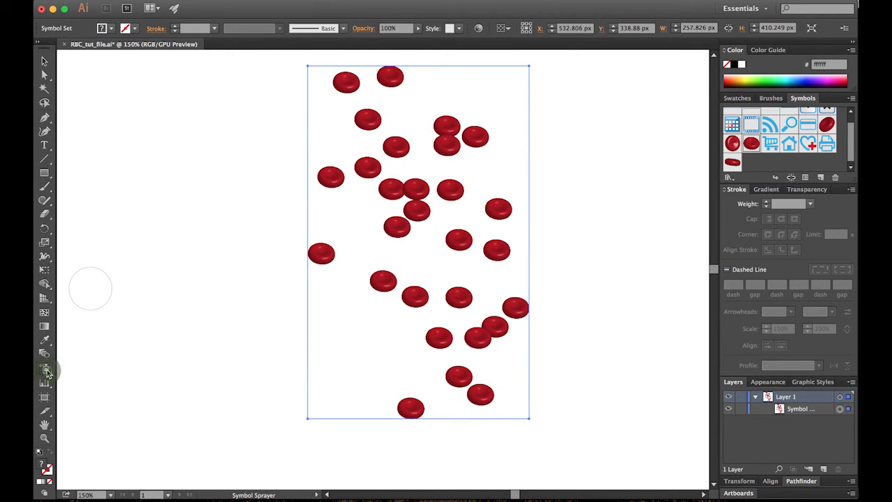
{"action": "double_click", "coordinate": [46, 371]}
{"action": "left_click", "coordinate": [415, 212]}
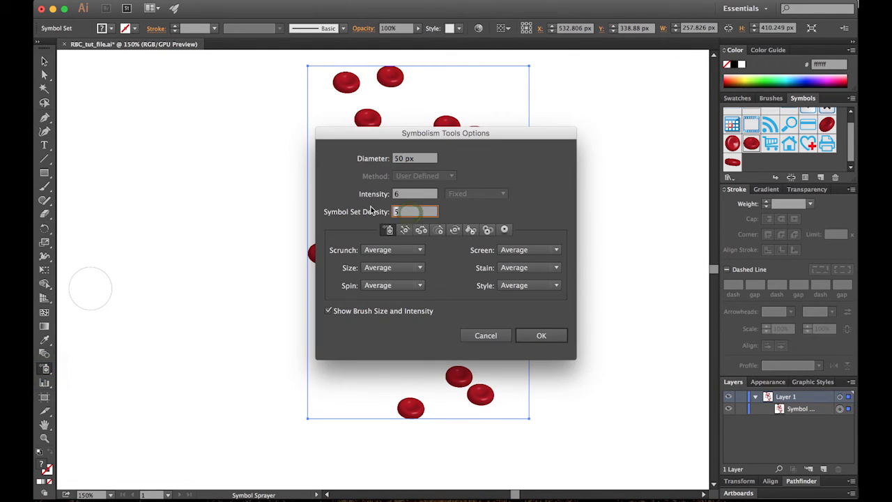
{"action": "type", "text": "15"}
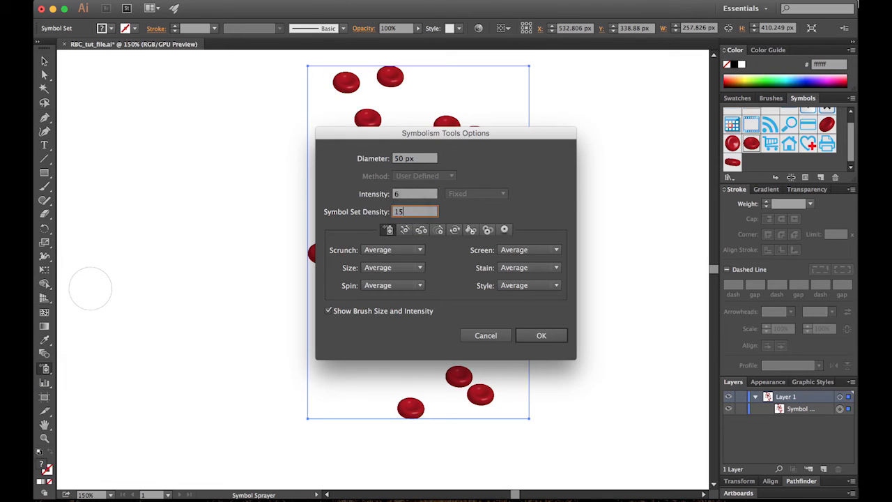
{"action": "left_click", "coordinate": [548, 343]}
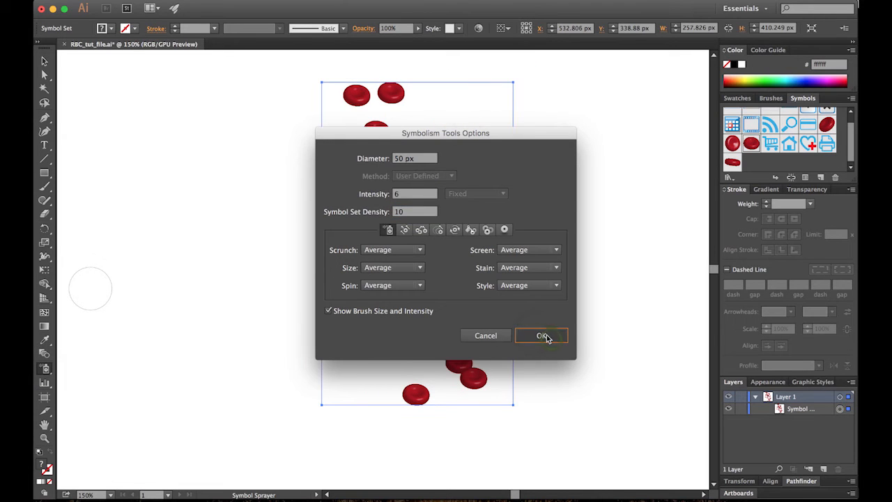
{"action": "left_click", "coordinate": [548, 338]}
{"action": "mouse_move", "coordinate": [434, 224]}
{"action": "left_mouse_down"}
{"action": "mouse_move", "coordinate": [367, 224]}
{"action": "mouse_move", "coordinate": [382, 273]}
{"action": "left_mouse_up"}
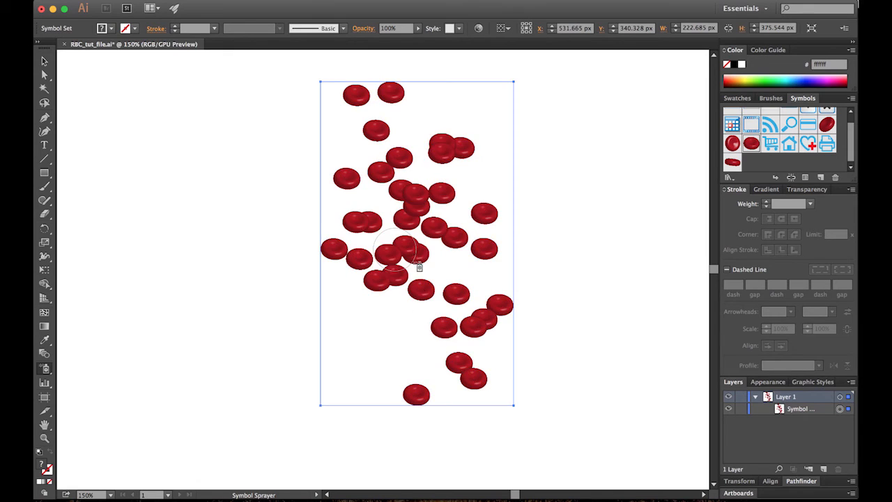
{"action": "key", "text": "super+z"}
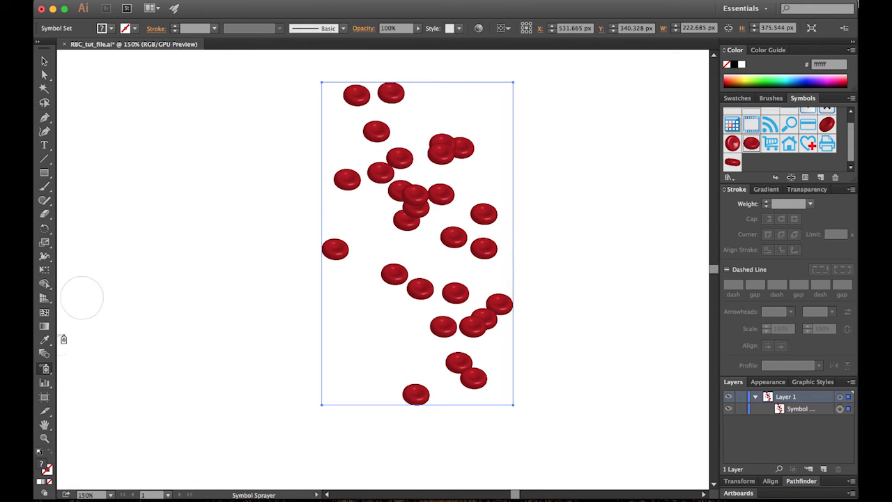
{"action": "left_click", "coordinate": [44, 369]}
{"action": "left_click", "coordinate": [104, 382]}
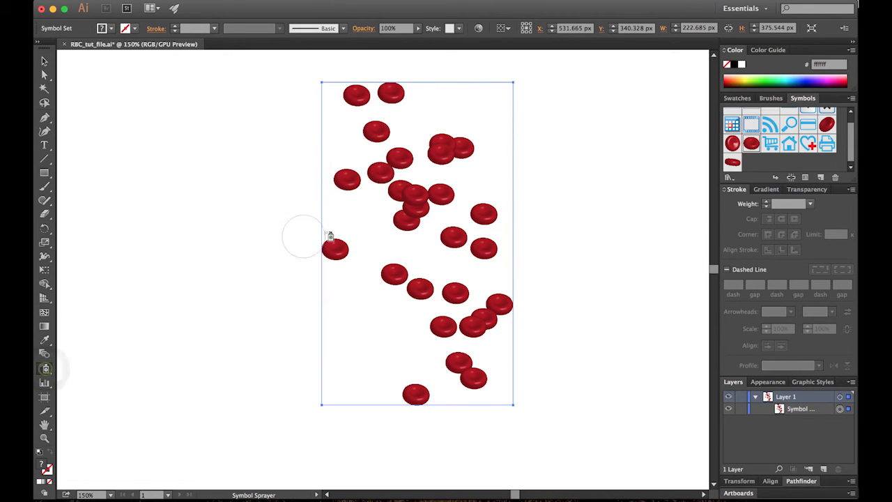
{"action": "double_click", "coordinate": [43, 369]}
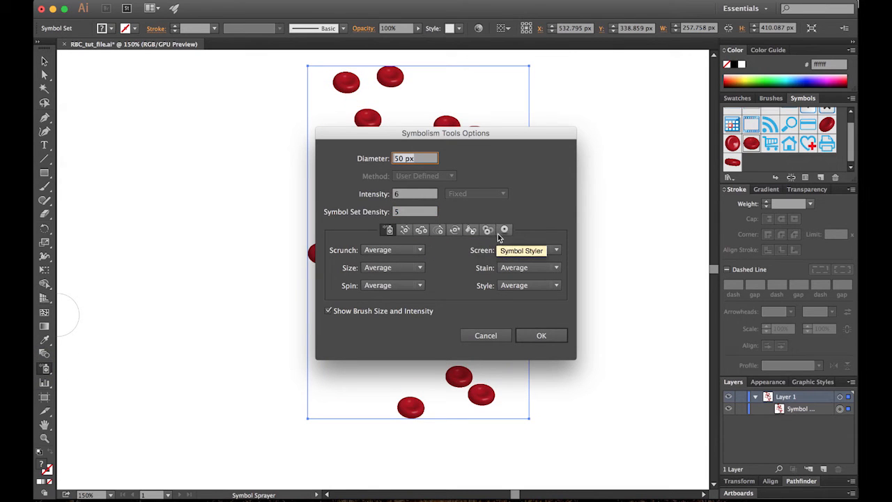
{"action": "left_click", "coordinate": [484, 337]}
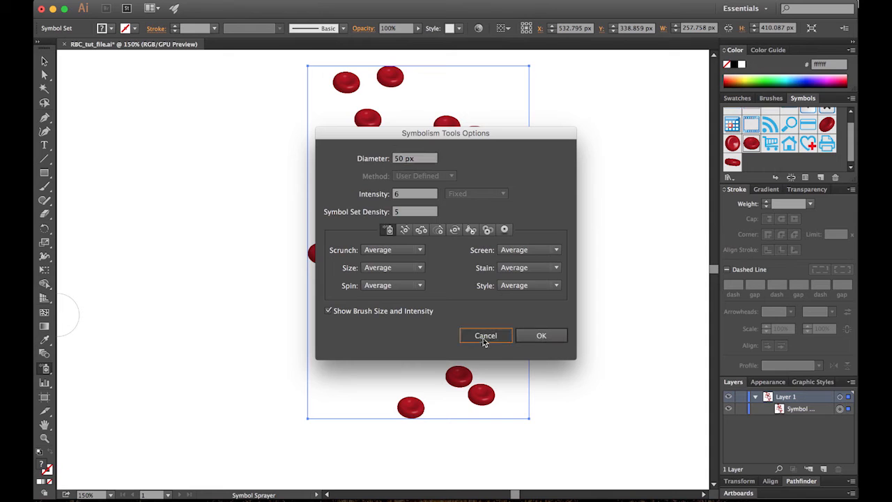
- Use the Symbol Shifter to push the top-left cells down and to the right
{"action": "left_click", "coordinate": [44, 369]}
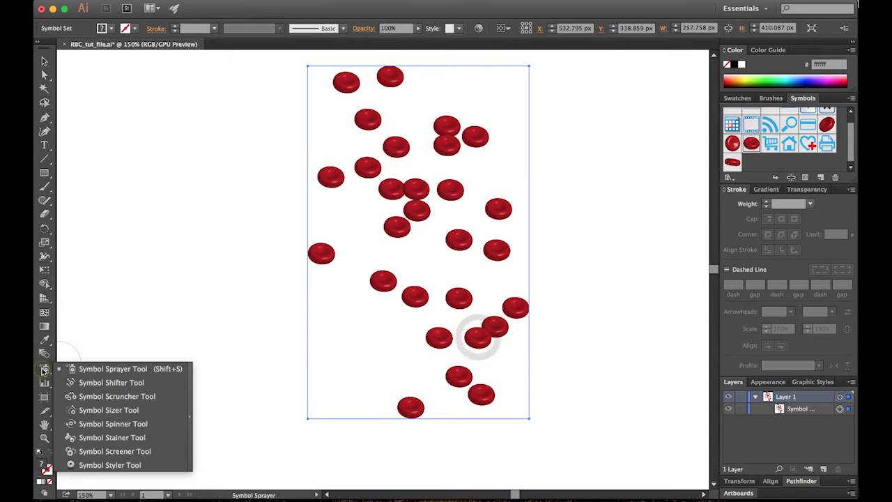
{"action": "left_click", "coordinate": [129, 383]}
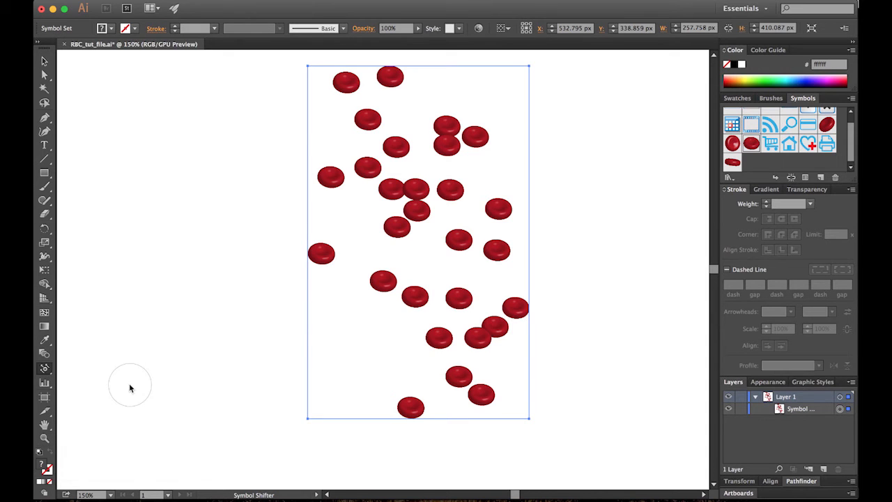
{"action": "mouse_move", "coordinate": [342, 81]}
{"action": "left_mouse_down"}
{"action": "mouse_move", "coordinate": [340, 98]}
{"action": "mouse_move", "coordinate": [395, 164]}
{"action": "left_mouse_up"}
{"action": "mouse_move", "coordinate": [333, 93]}
{"action": "left_mouse_down"}
{"action": "mouse_move", "coordinate": [410, 156]}
{"action": "mouse_move", "coordinate": [355, 249]}
{"action": "left_mouse_up"}
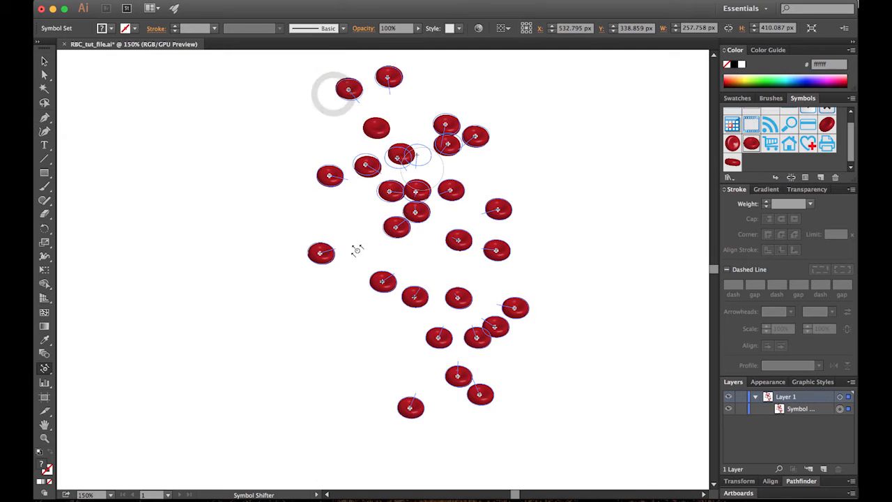
- Set the symbolism brush diameter to 90 px and shift more cells into new spots
{"action": "double_click", "coordinate": [45, 368]}
{"action": "double_click", "coordinate": [428, 157]}
{"action": "type", "text": "90"}
{"action": "left_click", "coordinate": [539, 339]}
{"action": "mouse_move", "coordinate": [396, 69]}
{"action": "left_mouse_down"}
{"action": "mouse_move", "coordinate": [405, 158]}
{"action": "mouse_move", "coordinate": [419, 210]}
{"action": "left_mouse_up"}
{"action": "left_click_drag", "start_coordinate": [527, 323], "coordinate": [405, 288]}
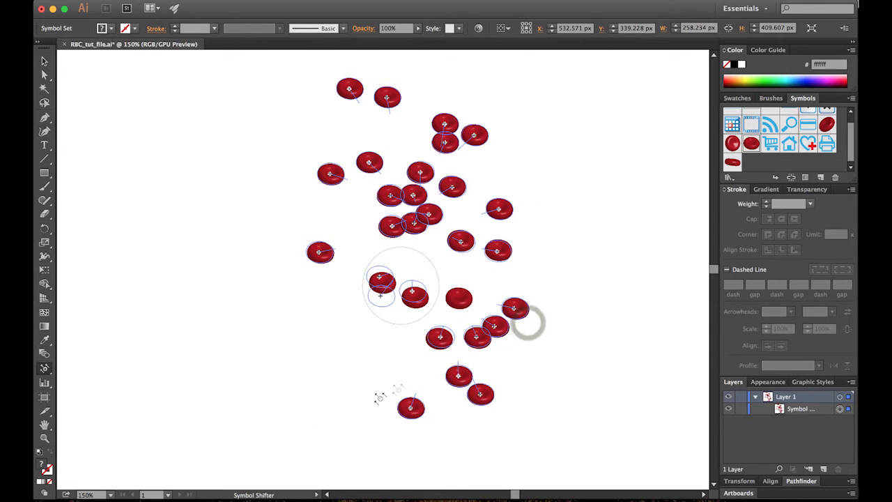
{"action": "mouse_move", "coordinate": [313, 251]}
{"action": "left_mouse_down"}
{"action": "mouse_move", "coordinate": [426, 255]}
{"action": "mouse_move", "coordinate": [426, 247]}
{"action": "left_mouse_up"}
{"action": "left_click_drag", "start_coordinate": [301, 261], "coordinate": [493, 249]}
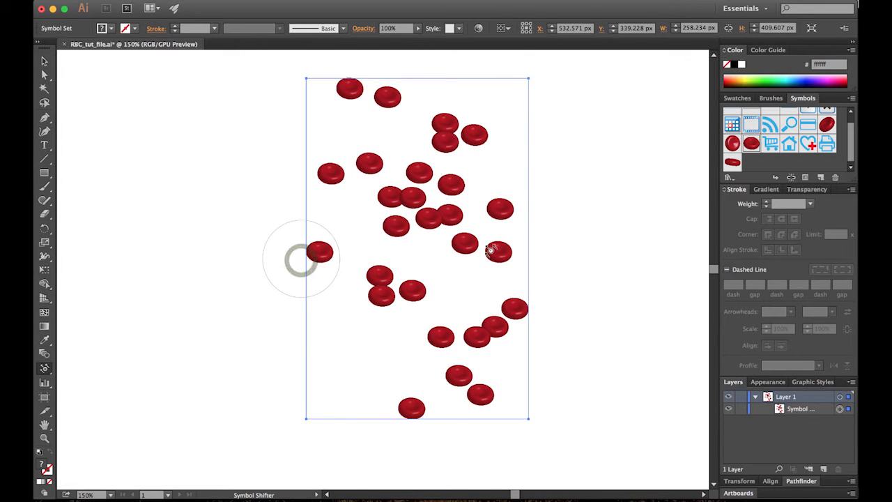
{"action": "mouse_move", "coordinate": [479, 125]}
{"action": "left_mouse_down"}
{"action": "mouse_move", "coordinate": [410, 158]}
{"action": "mouse_move", "coordinate": [233, 289]}
{"action": "left_mouse_up"}
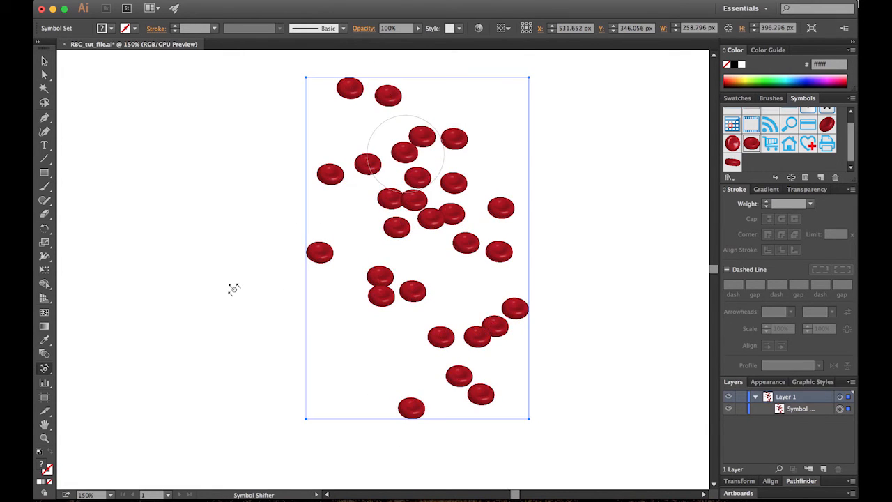
- Gather several cells closer together with the Symbol Scruncher
{"action": "left_click", "coordinate": [44, 370]}
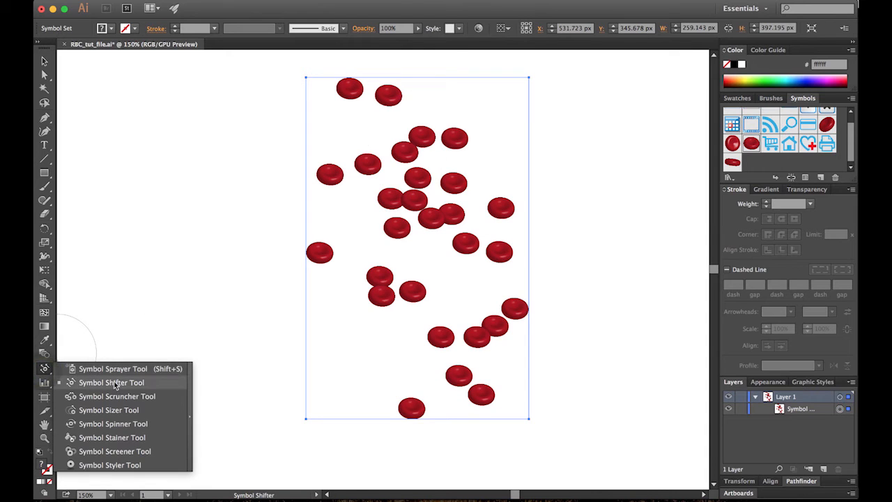
{"action": "left_click", "coordinate": [135, 397]}
{"action": "mouse_move", "coordinate": [398, 301]}
{"action": "left_mouse_down"}
{"action": "mouse_move", "coordinate": [423, 303]}
{"action": "mouse_move", "coordinate": [422, 293]}
{"action": "mouse_move", "coordinate": [471, 346]}
{"action": "mouse_move", "coordinate": [430, 299]}
{"action": "mouse_move", "coordinate": [396, 288]}
{"action": "left_mouse_up"}
{"action": "left_click", "coordinate": [442, 347]}
{"action": "mouse_move", "coordinate": [364, 172]}
{"action": "left_mouse_down"}
{"action": "mouse_move", "coordinate": [377, 202]}
{"action": "mouse_move", "coordinate": [383, 190]}
{"action": "left_mouse_up"}
{"action": "left_click_drag", "start_coordinate": [457, 361], "coordinate": [455, 358]}
{"action": "left_click", "coordinate": [44, 368]}
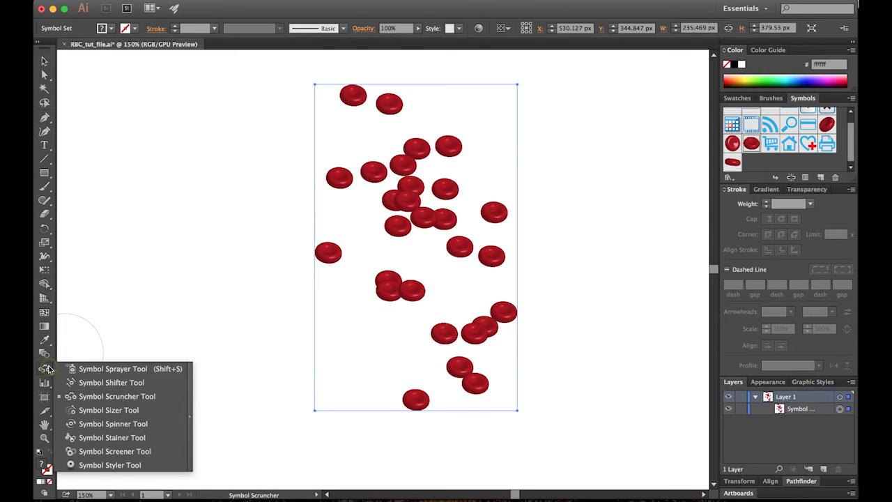
- Rotate the upper, central and lower cells with the Symbol Spinner
{"action": "left_click", "coordinate": [152, 425]}
{"action": "mouse_move", "coordinate": [408, 211]}
{"action": "left_mouse_down"}
{"action": "mouse_move", "coordinate": [398, 209]}
{"action": "mouse_move", "coordinate": [420, 151]}
{"action": "left_mouse_up"}
{"action": "mouse_move", "coordinate": [347, 182]}
{"action": "left_mouse_down"}
{"action": "mouse_move", "coordinate": [356, 186]}
{"action": "mouse_move", "coordinate": [329, 203]}
{"action": "left_mouse_up"}
{"action": "mouse_move", "coordinate": [458, 249]}
{"action": "left_mouse_down"}
{"action": "mouse_move", "coordinate": [479, 267]}
{"action": "mouse_move", "coordinate": [459, 281]}
{"action": "mouse_move", "coordinate": [443, 283]}
{"action": "mouse_move", "coordinate": [452, 261]}
{"action": "left_mouse_up"}
{"action": "left_click_drag", "start_coordinate": [468, 355], "coordinate": [439, 373]}
{"action": "left_click_drag", "start_coordinate": [405, 294], "coordinate": [393, 318]}
- Reduce the brush diameter to 50 px and rotate more individual cells
{"action": "double_click", "coordinate": [45, 369]}
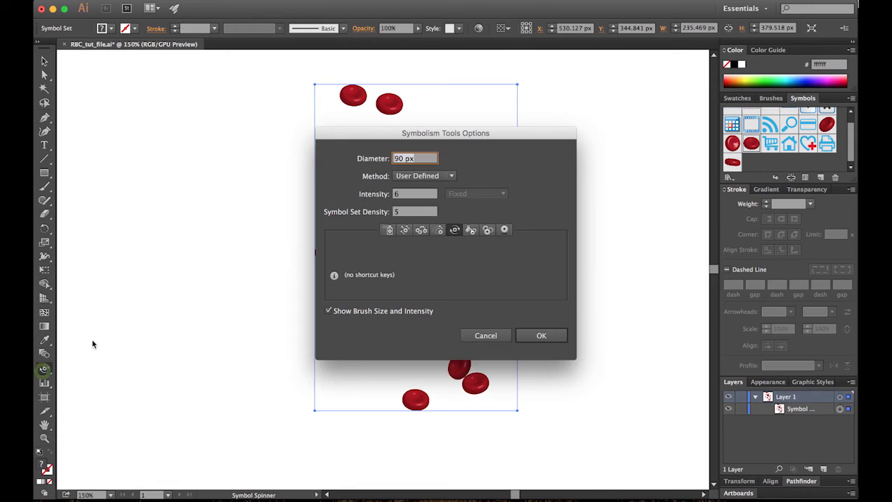
{"action": "left_click", "coordinate": [409, 212]}
{"action": "left_click_drag", "start_coordinate": [417, 159], "coordinate": [363, 152]}
{"action": "type", "text": "50"}
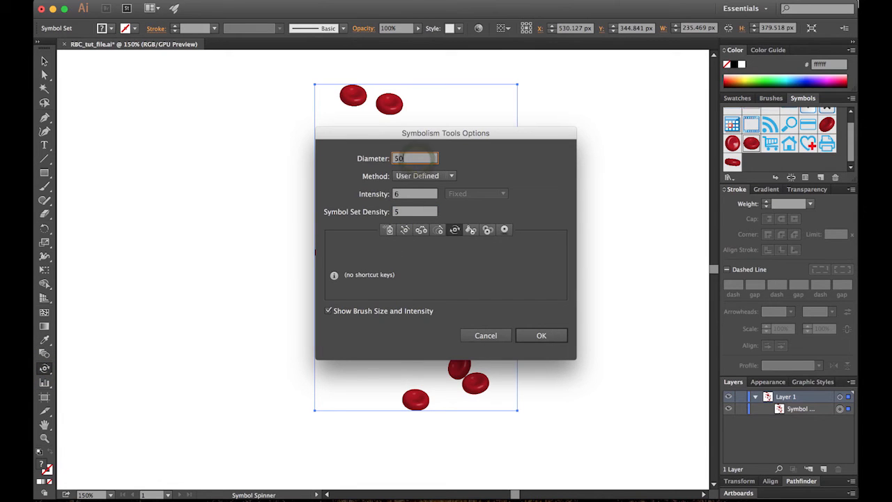
{"action": "left_click", "coordinate": [541, 335]}
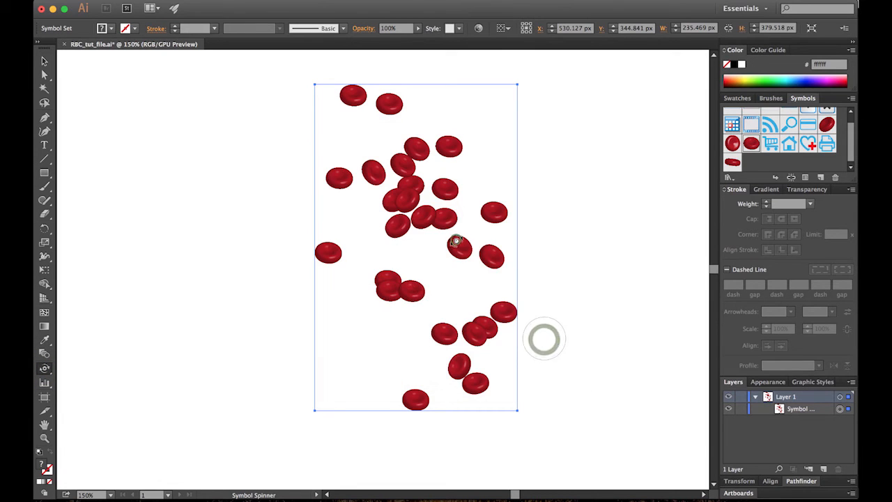
{"action": "left_click_drag", "start_coordinate": [474, 251], "coordinate": [438, 285]}
{"action": "mouse_move", "coordinate": [457, 147]}
{"action": "left_mouse_down"}
{"action": "mouse_move", "coordinate": [433, 159]}
{"action": "mouse_move", "coordinate": [452, 149]}
{"action": "left_mouse_up"}
{"action": "mouse_move", "coordinate": [392, 400]}
{"action": "left_mouse_down"}
{"action": "mouse_move", "coordinate": [378, 423]}
{"action": "mouse_move", "coordinate": [418, 428]}
{"action": "mouse_move", "coordinate": [416, 398]}
{"action": "mouse_move", "coordinate": [369, 404]}
{"action": "mouse_move", "coordinate": [348, 376]}
{"action": "left_mouse_up"}
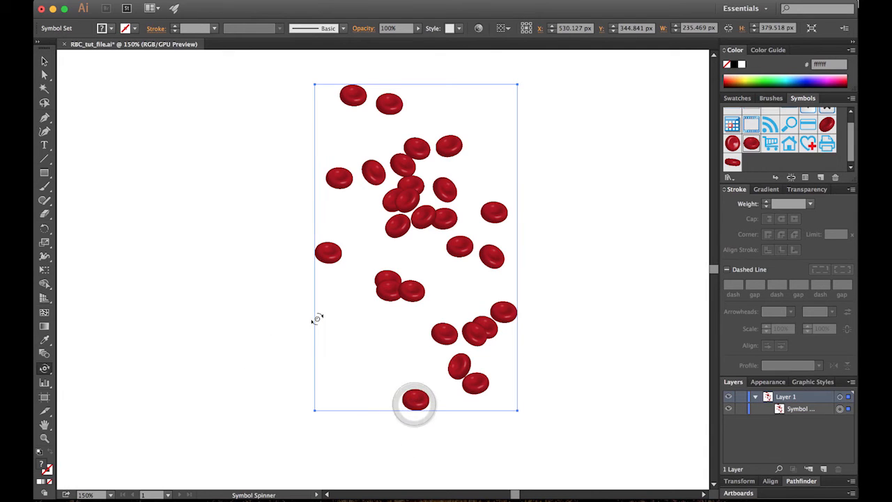
{"action": "double_click", "coordinate": [44, 371]}
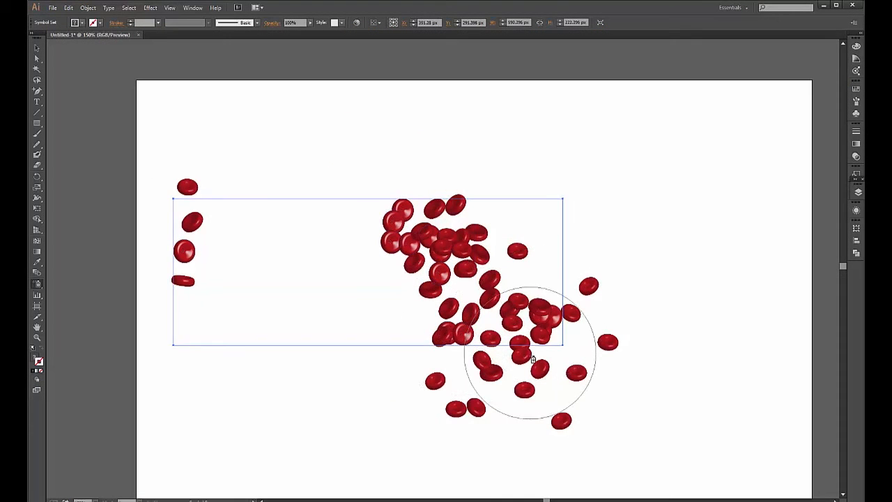
{"action": "mouse_move", "coordinate": [535, 319]}
{"action": "left_mouse_down"}
{"action": "mouse_move", "coordinate": [528, 361]}
{"action": "mouse_move", "coordinate": [480, 409]}
{"action": "left_mouse_up"}
- Spray more red cells across the cluster, undoing the extra ones
{"action": "left_click", "coordinate": [478, 407]}
{"action": "key", "text": "ctrl+z"}
{"action": "key", "text": "ctrl+z"}
{"action": "key", "text": "ctrl+z"}
{"action": "key", "text": "ctrl+z"}
{"action": "key", "text": "ctrl+z"}
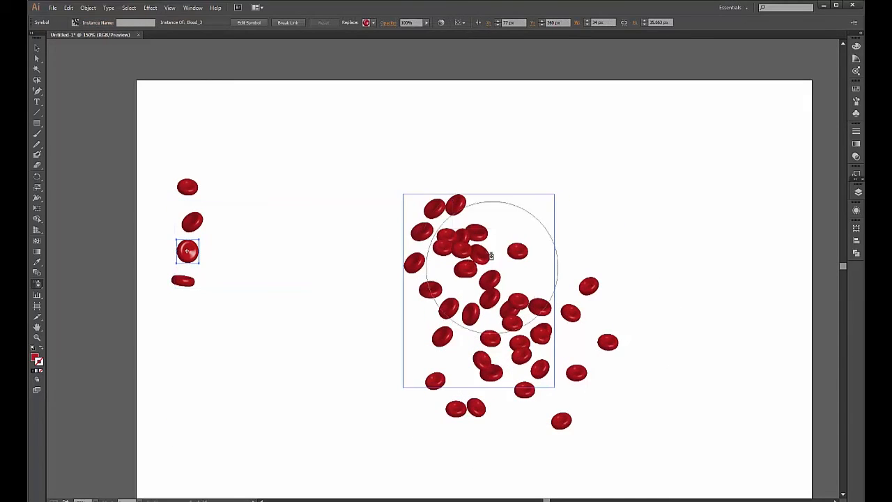
{"action": "left_click", "coordinate": [456, 265]}
{"action": "mouse_move", "coordinate": [457, 272]}
{"action": "left_mouse_down"}
{"action": "mouse_move", "coordinate": [471, 327]}
{"action": "mouse_move", "coordinate": [505, 340]}
{"action": "mouse_move", "coordinate": [516, 387]}
{"action": "mouse_move", "coordinate": [467, 353]}
{"action": "mouse_move", "coordinate": [523, 410]}
{"action": "left_mouse_up"}
- Pick the Blood_4 symbol and spray flat Blood_4 cells over the cluster
{"action": "left_click_drag", "start_coordinate": [37, 284], "coordinate": [88, 303]}
{"action": "key", "text": "a"}
{"action": "left_click", "coordinate": [197, 358]}
{"action": "left_click", "coordinate": [191, 283]}
{"action": "left_click_drag", "start_coordinate": [40, 286], "coordinate": [88, 284]}
{"action": "mouse_move", "coordinate": [454, 346]}
{"action": "left_mouse_down"}
{"action": "mouse_move", "coordinate": [563, 354]}
{"action": "mouse_move", "coordinate": [534, 276]}
{"action": "mouse_move", "coordinate": [439, 282]}
{"action": "mouse_move", "coordinate": [444, 360]}
{"action": "left_mouse_up"}
- Rotate several cells on the right side of the cluster with the Symbol Spinner
{"action": "mouse_move", "coordinate": [37, 284]}
{"action": "left_mouse_down"}
{"action": "mouse_move", "coordinate": [80, 340]}
{"action": "mouse_move", "coordinate": [123, 325]}
{"action": "left_mouse_up"}
{"action": "mouse_move", "coordinate": [514, 267]}
{"action": "left_mouse_down"}
{"action": "mouse_move", "coordinate": [513, 293]}
{"action": "mouse_move", "coordinate": [458, 301]}
{"action": "mouse_move", "coordinate": [443, 289]}
{"action": "mouse_move", "coordinate": [536, 345]}
{"action": "mouse_move", "coordinate": [541, 357]}
{"action": "mouse_move", "coordinate": [529, 351]}
{"action": "mouse_move", "coordinate": [541, 364]}
{"action": "mouse_move", "coordinate": [550, 355]}
{"action": "mouse_move", "coordinate": [521, 351]}
{"action": "mouse_move", "coordinate": [526, 337]}
{"action": "mouse_move", "coordinate": [518, 343]}
{"action": "mouse_move", "coordinate": [590, 364]}
{"action": "left_mouse_up"}
{"action": "left_click", "coordinate": [37, 48]}
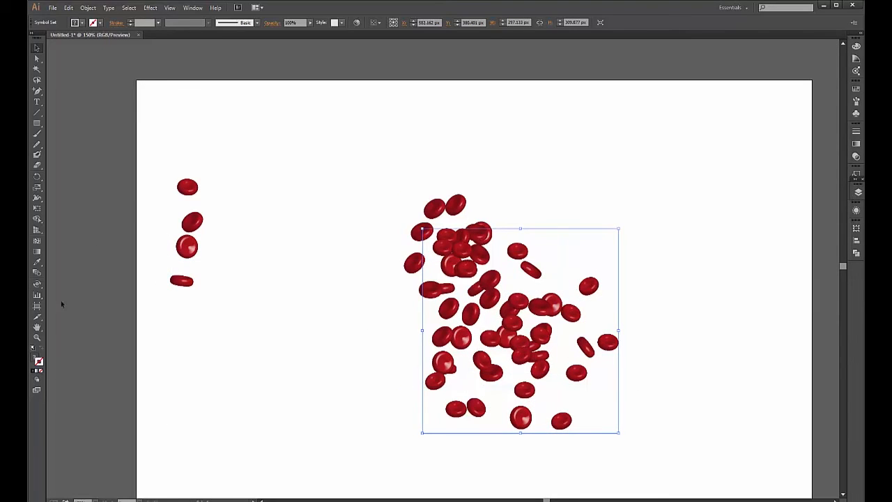
{"action": "left_click", "coordinate": [39, 286]}
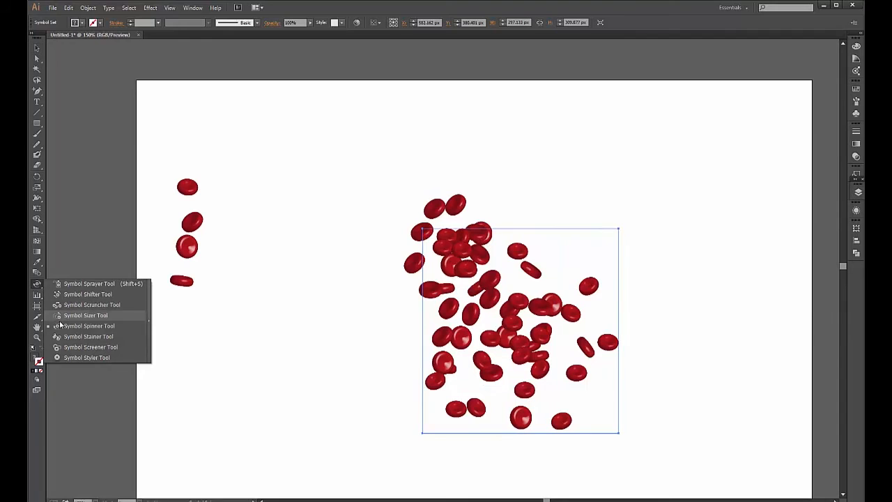
- Enlarge the lower and right-hand cells of the cluster with the Symbol Sizer
{"action": "left_click", "coordinate": [91, 315]}
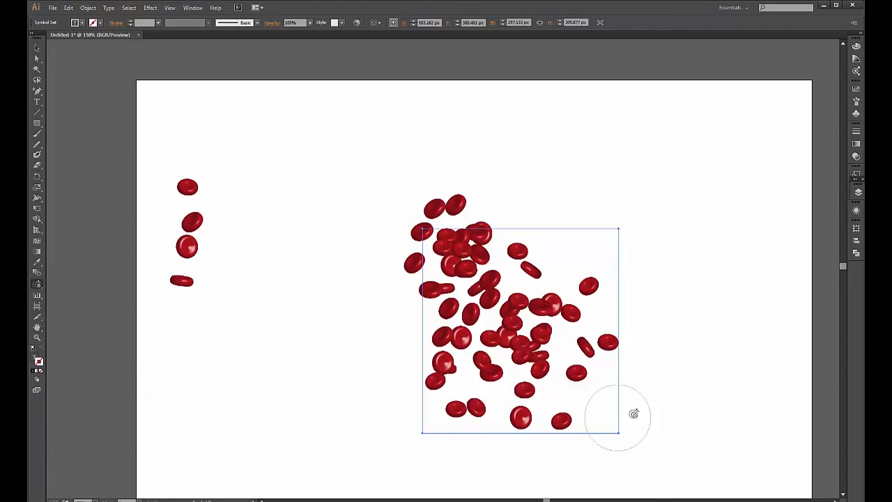
{"action": "mouse_move", "coordinate": [493, 424]}
{"action": "left_mouse_down"}
{"action": "mouse_move", "coordinate": [629, 363]}
{"action": "mouse_move", "coordinate": [635, 353]}
{"action": "mouse_move", "coordinate": [574, 355]}
{"action": "mouse_move", "coordinate": [585, 373]}
{"action": "mouse_move", "coordinate": [629, 337]}
{"action": "mouse_move", "coordinate": [443, 405]}
{"action": "mouse_move", "coordinate": [409, 403]}
{"action": "mouse_move", "coordinate": [594, 364]}
{"action": "left_mouse_up"}
{"action": "mouse_move", "coordinate": [420, 397]}
{"action": "left_mouse_down"}
{"action": "mouse_move", "coordinate": [641, 407]}
{"action": "mouse_move", "coordinate": [553, 436]}
{"action": "mouse_move", "coordinate": [558, 470]}
{"action": "mouse_move", "coordinate": [663, 370]}
{"action": "mouse_move", "coordinate": [623, 314]}
{"action": "left_mouse_up"}
{"action": "mouse_move", "coordinate": [622, 314]}
{"action": "left_mouse_down"}
{"action": "mouse_move", "coordinate": [468, 389]}
{"action": "mouse_move", "coordinate": [430, 330]}
{"action": "mouse_move", "coordinate": [655, 447]}
{"action": "left_mouse_up"}
{"action": "left_click", "coordinate": [859, 193]}
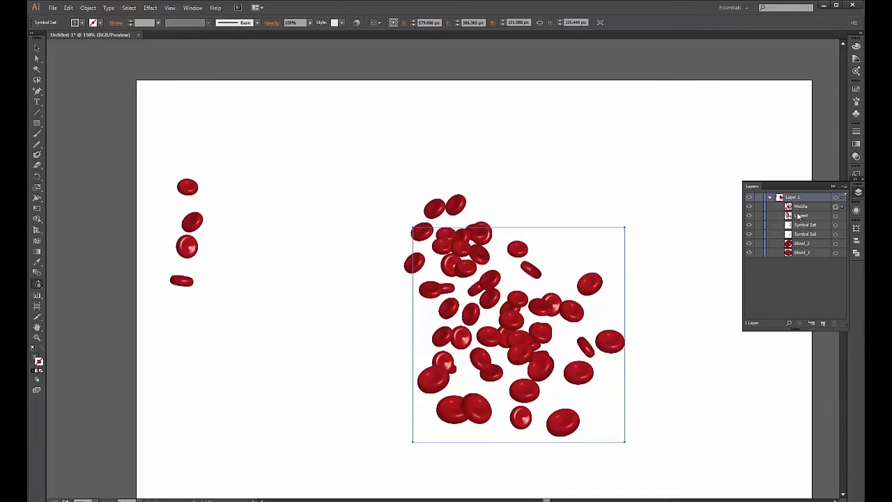
- Resize cells in the Lowest set and the Symbol Set, using a larger sizer brush
{"action": "mouse_move", "coordinate": [627, 348]}
{"action": "left_mouse_down"}
{"action": "mouse_move", "coordinate": [528, 419]}
{"action": "mouse_move", "coordinate": [563, 417]}
{"action": "mouse_move", "coordinate": [572, 388]}
{"action": "left_mouse_up"}
{"action": "left_click", "coordinate": [842, 217]}
{"action": "left_click_drag", "start_coordinate": [533, 361], "coordinate": [492, 371]}
{"action": "mouse_move", "coordinate": [570, 346]}
{"action": "left_mouse_down"}
{"action": "mouse_move", "coordinate": [544, 345]}
{"action": "mouse_move", "coordinate": [566, 331]}
{"action": "mouse_move", "coordinate": [566, 304]}
{"action": "mouse_move", "coordinate": [634, 385]}
{"action": "mouse_move", "coordinate": [564, 321]}
{"action": "mouse_move", "coordinate": [547, 427]}
{"action": "left_mouse_up"}
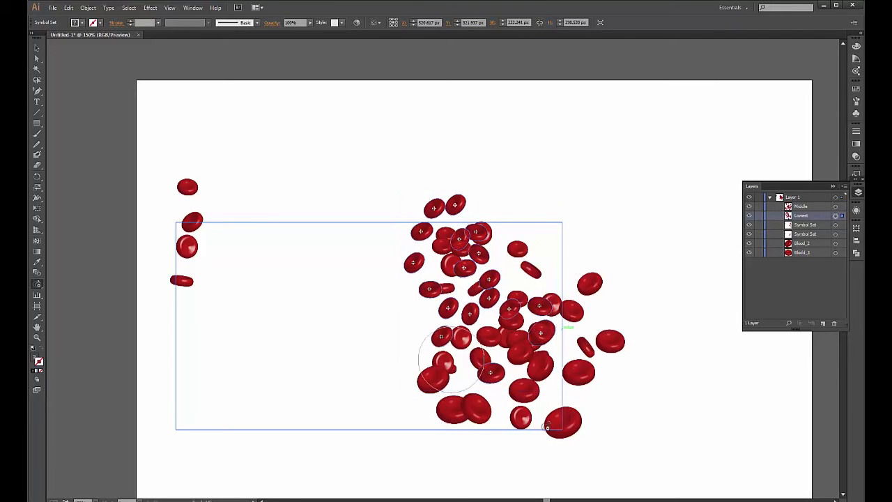
{"action": "left_click", "coordinate": [807, 225]}
{"action": "left_click_drag", "start_coordinate": [446, 328], "coordinate": [453, 333]}
{"action": "left_click", "coordinate": [843, 225]}
{"action": "key", "text": "]"}
{"action": "left_click_drag", "start_coordinate": [390, 365], "coordinate": [512, 359]}
{"action": "left_click", "coordinate": [525, 421]}
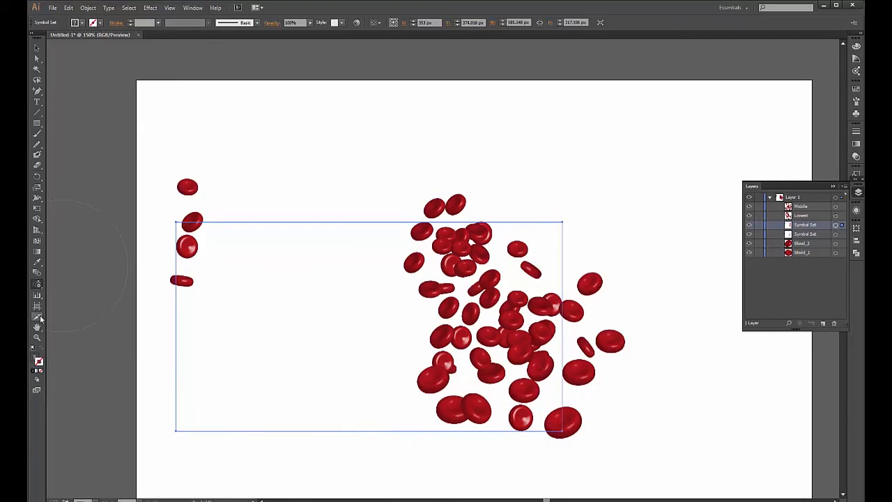
- Nudge cells in the lower right into new spots with the Symbol Shifter
{"action": "left_click", "coordinate": [37, 284]}
{"action": "left_click", "coordinate": [97, 297]}
{"action": "left_click_drag", "start_coordinate": [446, 355], "coordinate": [413, 349]}
{"action": "left_click_drag", "start_coordinate": [457, 333], "coordinate": [494, 328]}
{"action": "left_click_drag", "start_coordinate": [424, 358], "coordinate": [410, 330]}
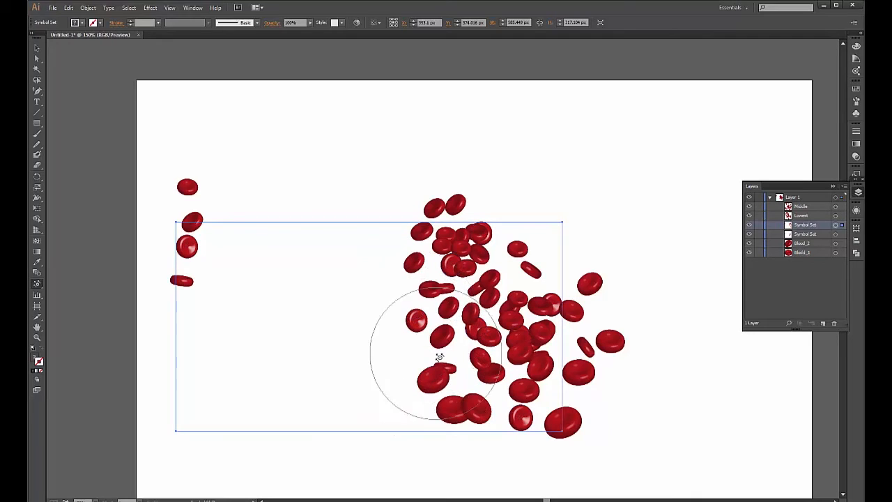
- Select the central cell cluster and zoom in to 200%
{"action": "key", "text": "v"}
{"action": "left_click", "coordinate": [135, 215]}
{"action": "left_click", "coordinate": [481, 286]}
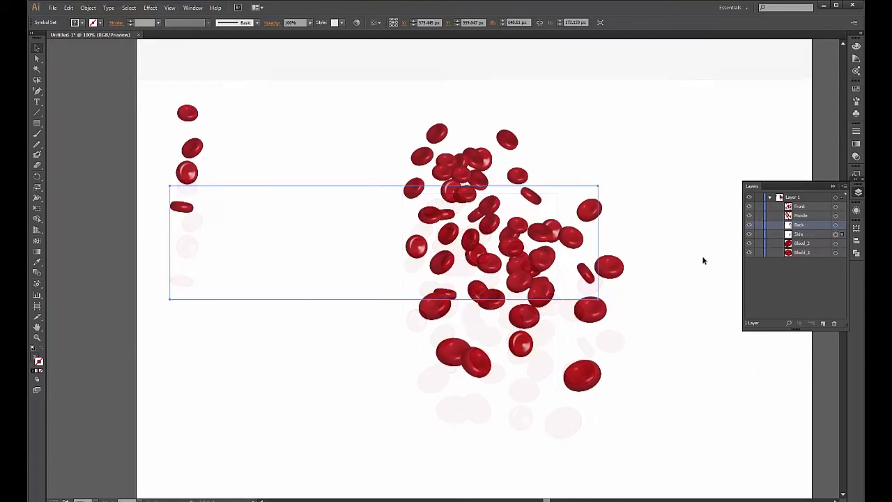
{"action": "key", "text": "ctrl+minus"}
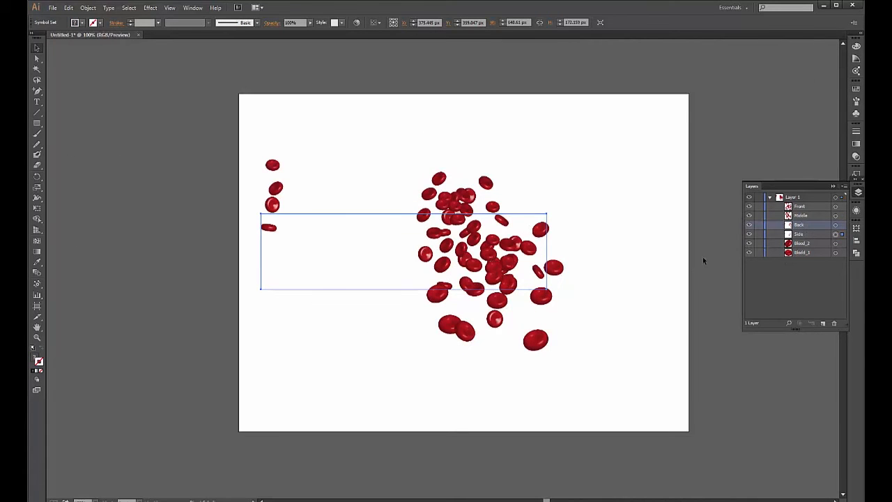
{"action": "key", "text": "ctrl+plus"}
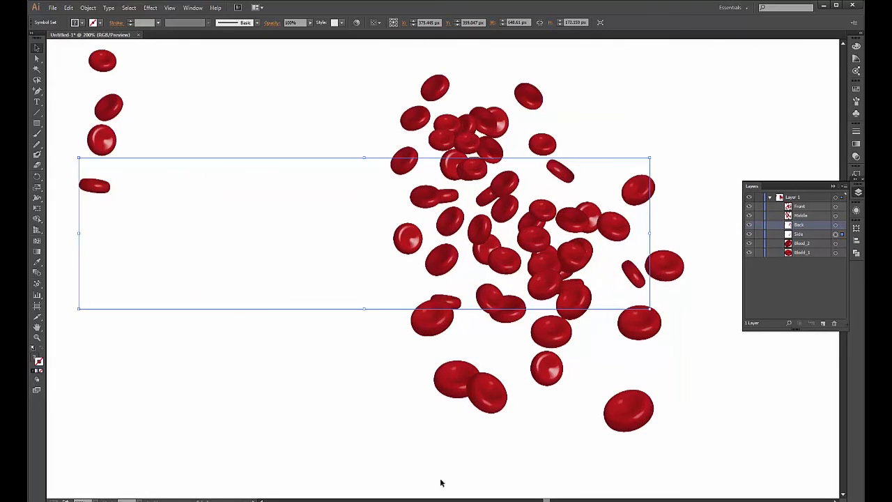
{"action": "left_click_drag", "start_coordinate": [547, 500], "coordinate": [553, 499]}
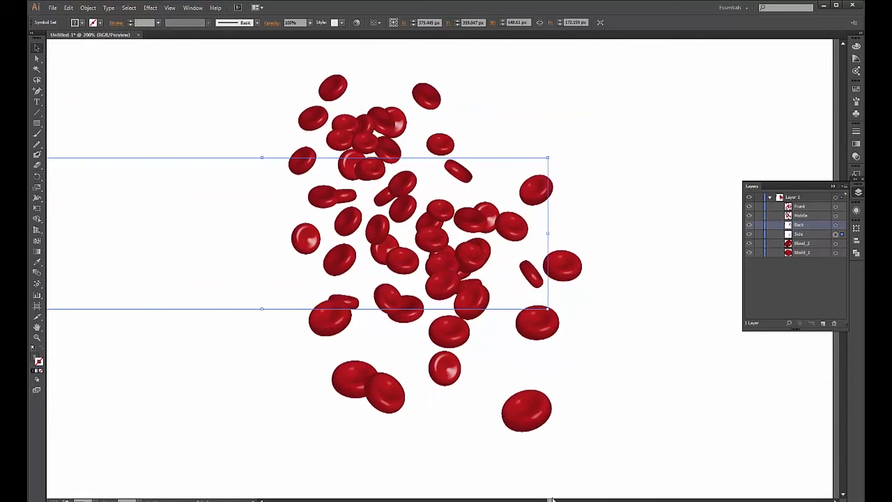
- Apply a 3 px Feather effect to the Back cell set
{"action": "left_click", "coordinate": [150, 8]}
{"action": "mouse_move", "coordinate": [171, 108]}
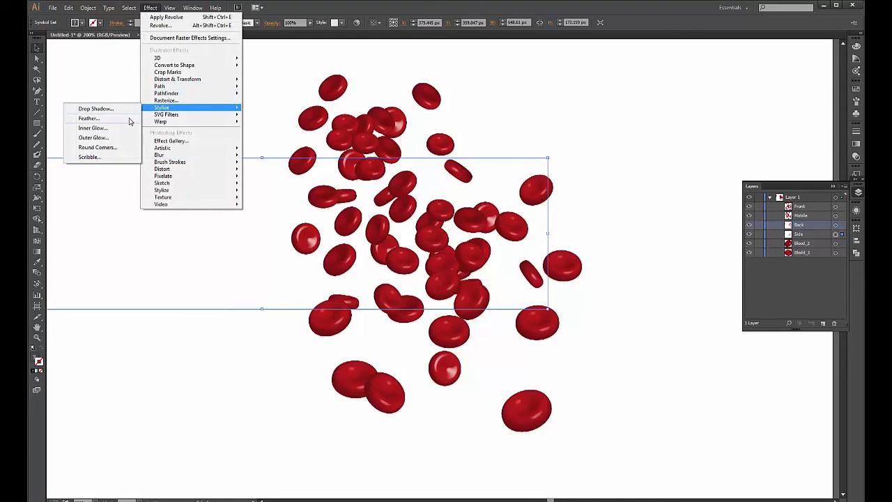
{"action": "left_click", "coordinate": [129, 120]}
{"action": "left_click", "coordinate": [599, 224]}
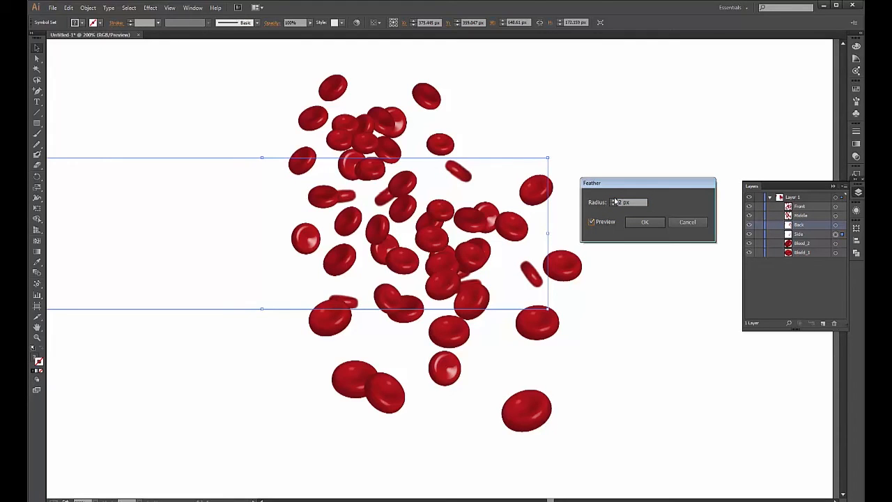
{"action": "double_click", "coordinate": [614, 202]}
{"action": "key", "text": "Up"}
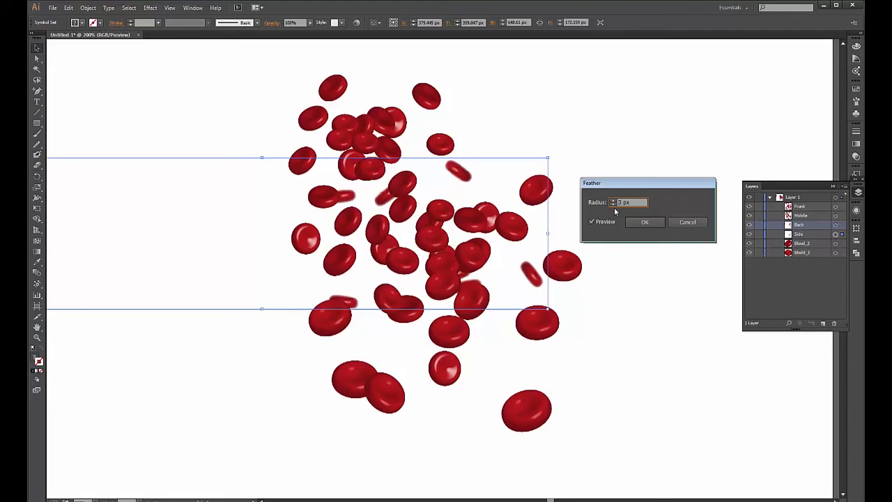
{"action": "left_click", "coordinate": [644, 223]}
- Select the Middle cell set and feather it by 1 px
{"action": "left_click", "coordinate": [303, 161]}
{"action": "left_click", "coordinate": [150, 8]}
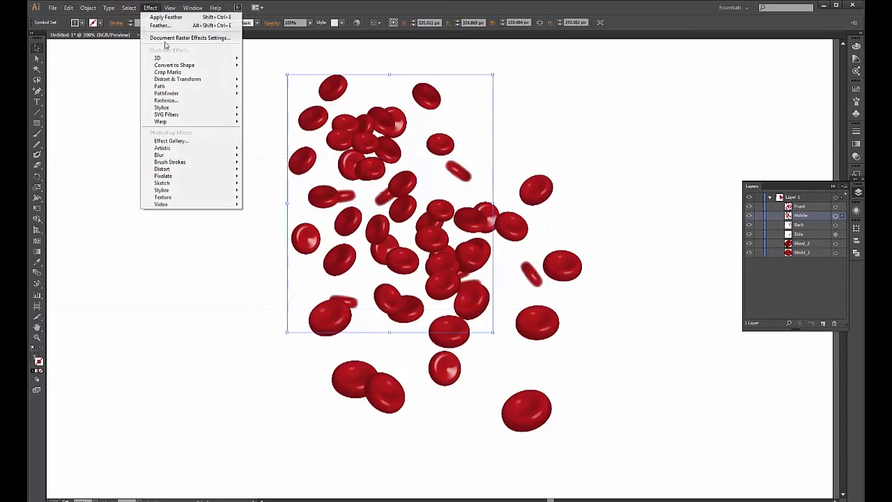
{"action": "mouse_move", "coordinate": [168, 107]}
{"action": "left_click", "coordinate": [119, 117]}
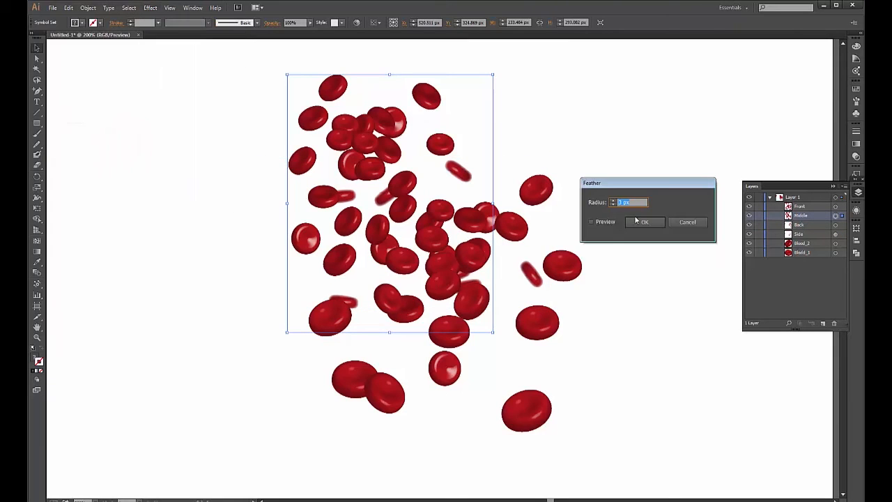
{"action": "left_click", "coordinate": [598, 224]}
{"action": "left_click", "coordinate": [615, 206]}
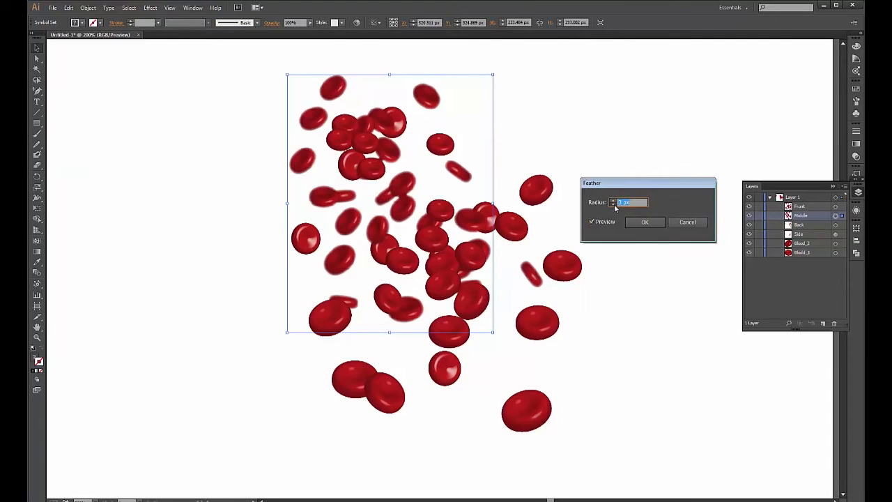
{"action": "left_click", "coordinate": [613, 205]}
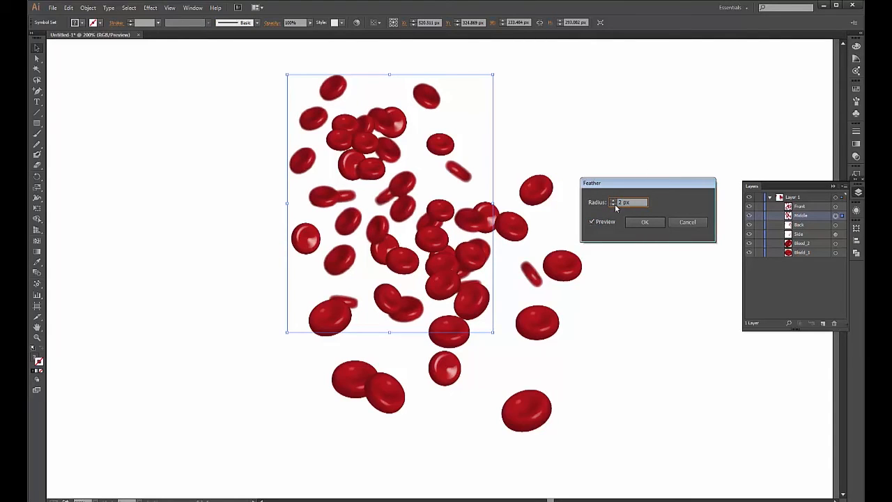
{"action": "left_click", "coordinate": [615, 205]}
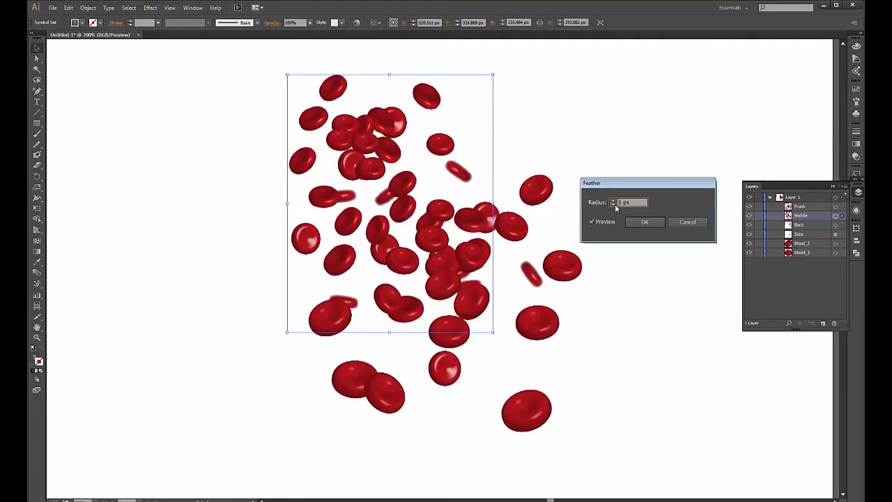
{"action": "left_click", "coordinate": [650, 224]}
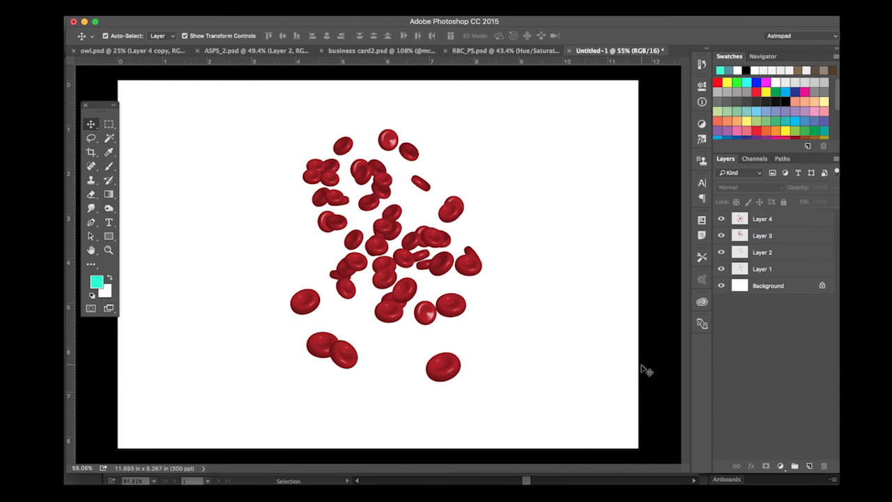
- Apply a 4.3 px Gaussian Blur to Layer 1
{"action": "left_click", "coordinate": [772, 269]}
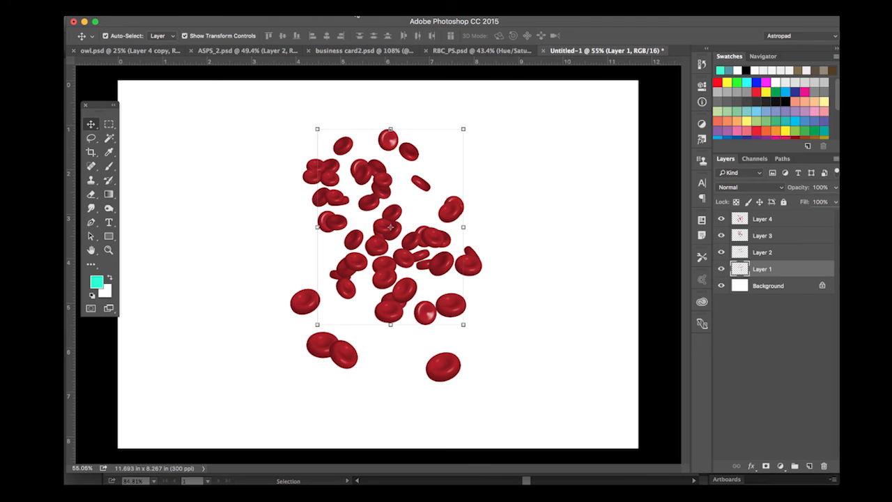
{"action": "left_click", "coordinate": [357, 15]}
{"action": "mouse_move", "coordinate": [329, 14]}
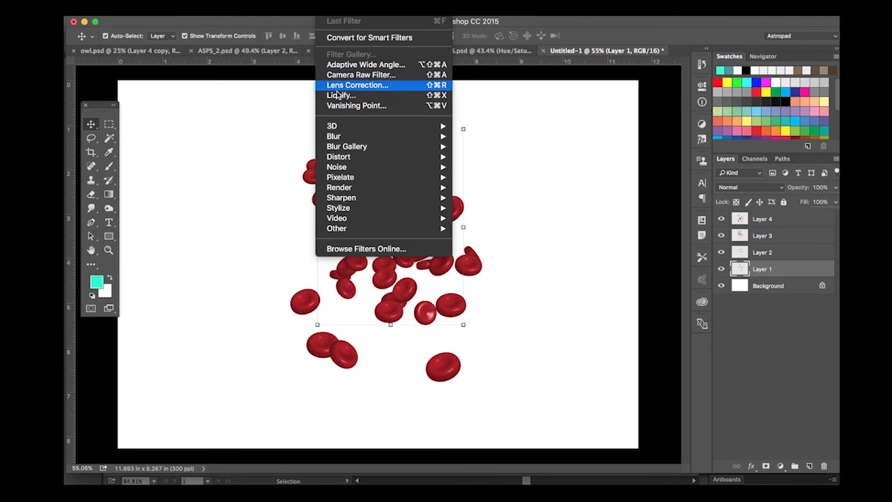
{"action": "mouse_move", "coordinate": [350, 138]}
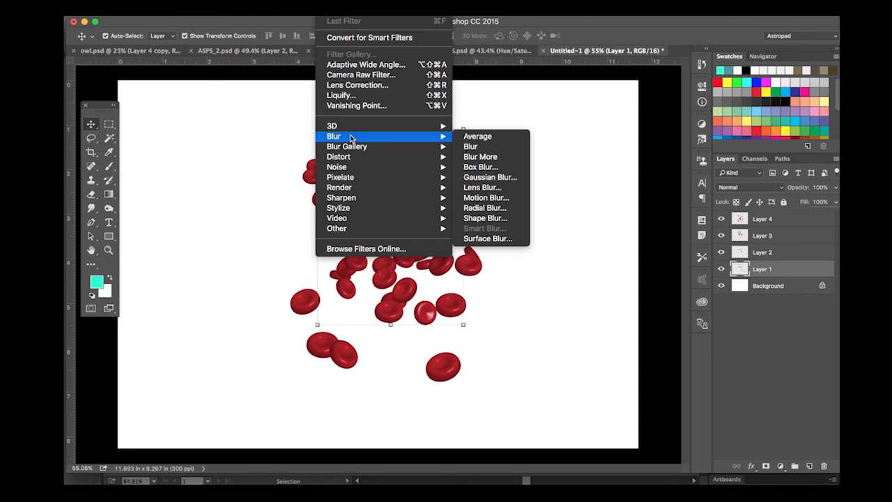
{"action": "left_click", "coordinate": [515, 177]}
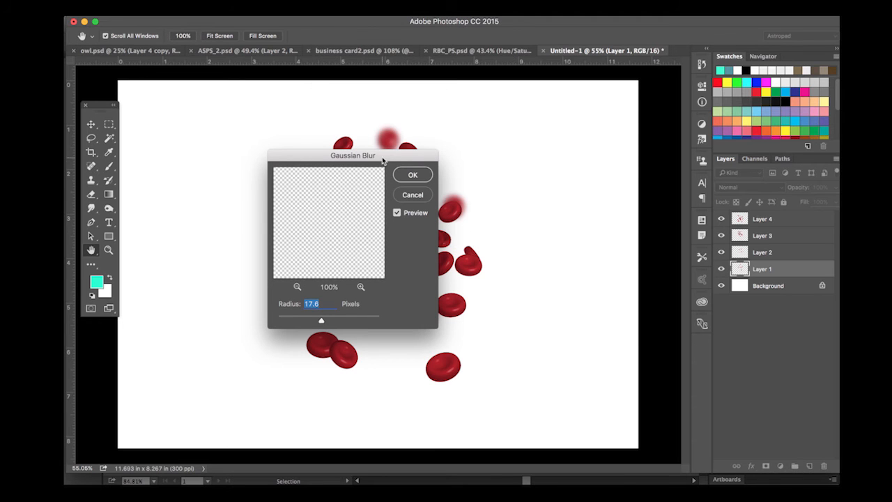
{"action": "left_click_drag", "start_coordinate": [382, 159], "coordinate": [628, 101]}
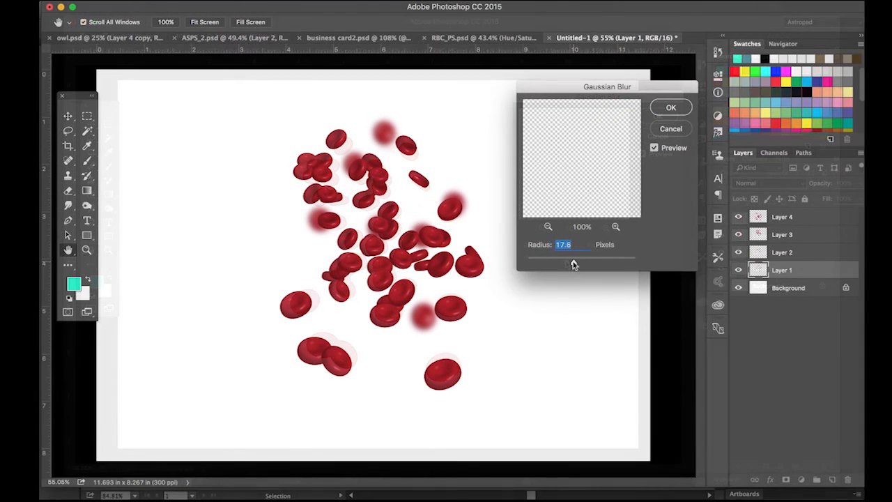
{"action": "left_click_drag", "start_coordinate": [555, 263], "coordinate": [554, 263]}
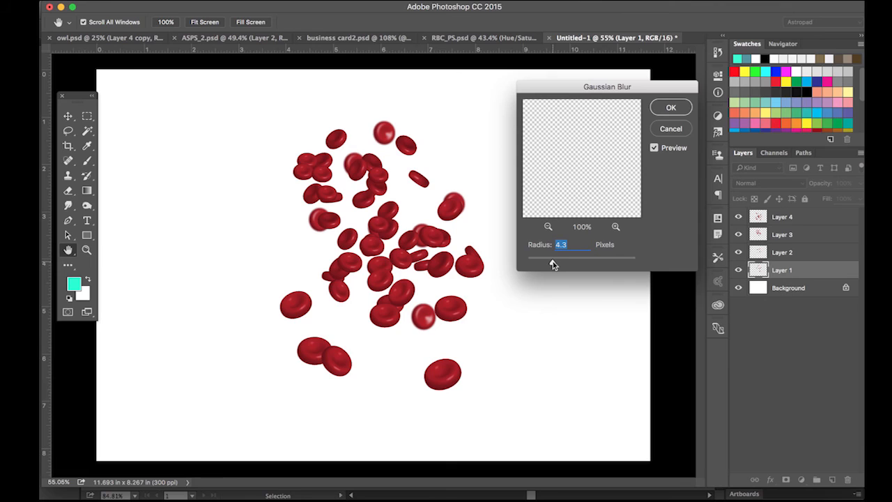
{"action": "left_click", "coordinate": [668, 107]}
- Blur Layer 2 with a 3.1 px Gaussian Blur
{"action": "left_click", "coordinate": [780, 253]}
{"action": "left_click", "coordinate": [318, 1]}
{"action": "mouse_move", "coordinate": [362, 129]}
{"action": "left_click", "coordinate": [485, 172]}
{"action": "left_click_drag", "start_coordinate": [553, 263], "coordinate": [545, 264]}
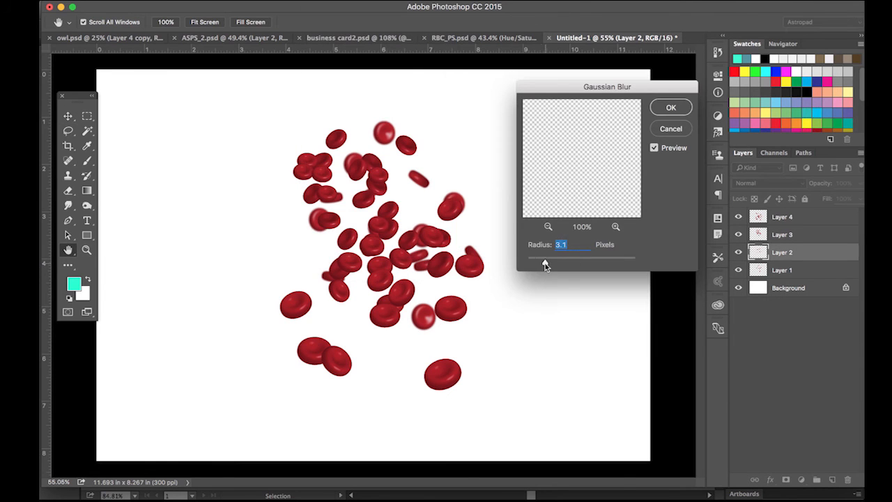
{"action": "key", "text": "Return"}
{"action": "left_click", "coordinate": [782, 234]}
- Blur Layer 3 with a 2.2 px Gaussian Blur
{"action": "left_click", "coordinate": [318, 1]}
{"action": "mouse_move", "coordinate": [329, 129]}
{"action": "left_click", "coordinate": [479, 173]}
{"action": "left_click_drag", "start_coordinate": [538, 262], "coordinate": [535, 264]}
{"action": "key", "text": "Return"}
- Select Layer 4 and switch to the Blur Tool with a 284 px brush
{"action": "key", "text": "v"}
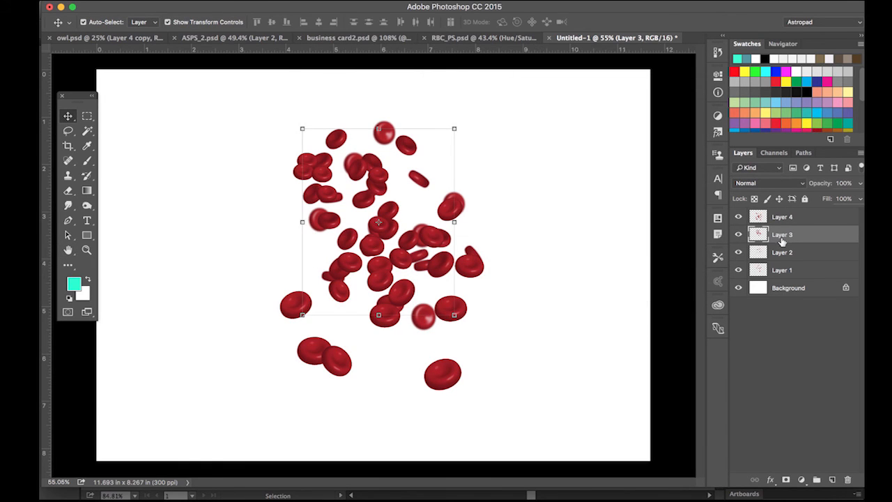
{"action": "left_click", "coordinate": [782, 221]}
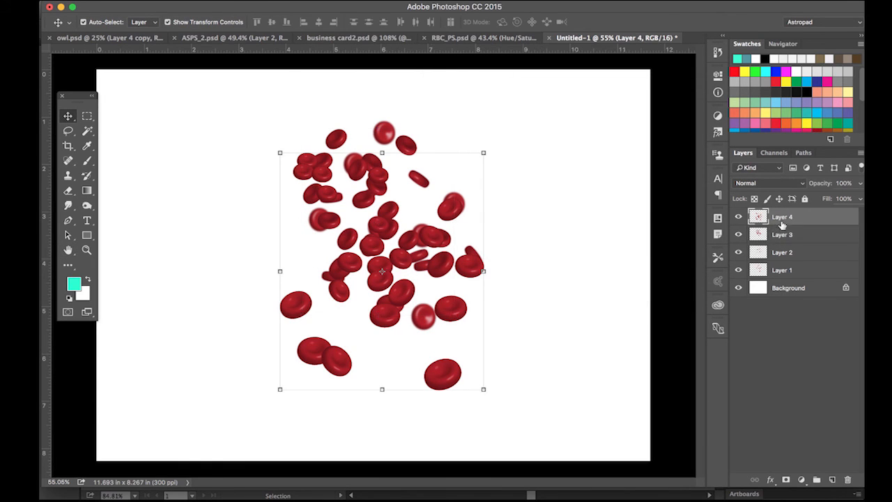
{"action": "left_click", "coordinate": [71, 206]}
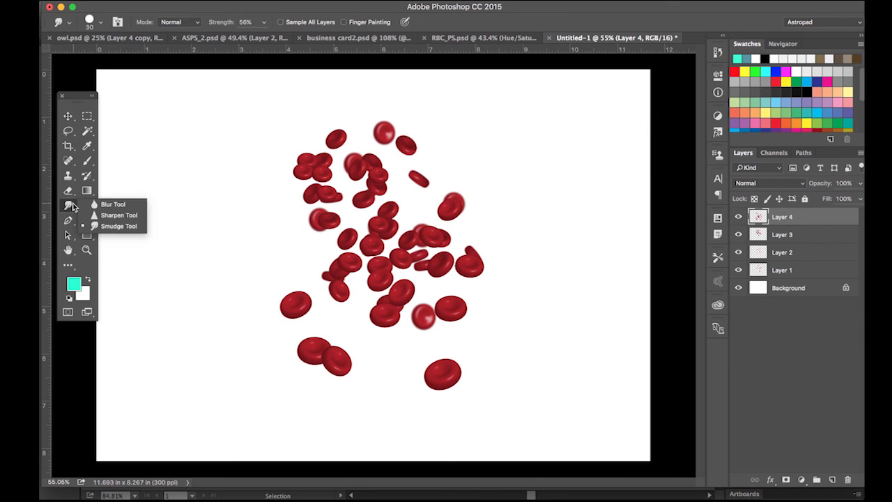
{"action": "left_click", "coordinate": [111, 206]}
{"action": "right_click", "coordinate": [288, 160]}
{"action": "mouse_move", "coordinate": [401, 186]}
{"action": "left_mouse_down"}
{"action": "mouse_move", "coordinate": [416, 186]}
{"action": "mouse_move", "coordinate": [407, 187]}
{"action": "left_mouse_up"}
- Zoom in on the cells and blur cell edges on Layer 3
{"action": "key", "text": "Return"}
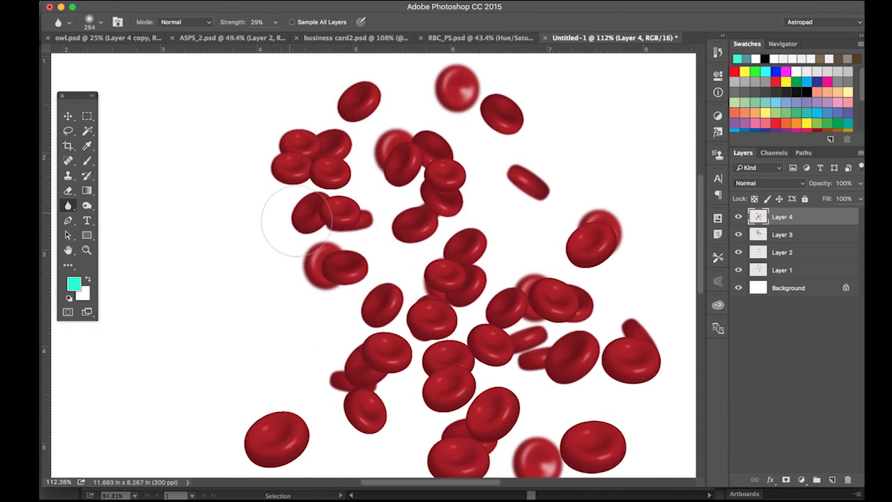
{"action": "scroll", "coordinate": [294, 220], "scroll_direction": "down", "scroll_amount": 3}
{"action": "scroll", "coordinate": [294, 221], "scroll_direction": "right", "scroll_amount": 2}
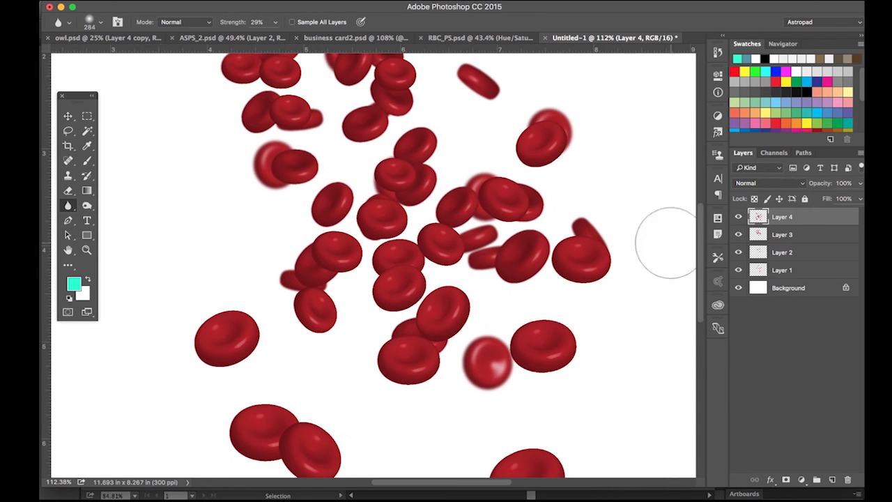
{"action": "left_click", "coordinate": [782, 234]}
{"action": "left_click_drag", "start_coordinate": [275, 22], "coordinate": [310, 39]}
{"action": "left_click_drag", "start_coordinate": [275, 170], "coordinate": [277, 179]}
{"action": "scroll", "coordinate": [444, 233], "scroll_direction": "down", "scroll_amount": 2}
{"action": "scroll", "coordinate": [444, 233], "scroll_direction": "right", "scroll_amount": 2}
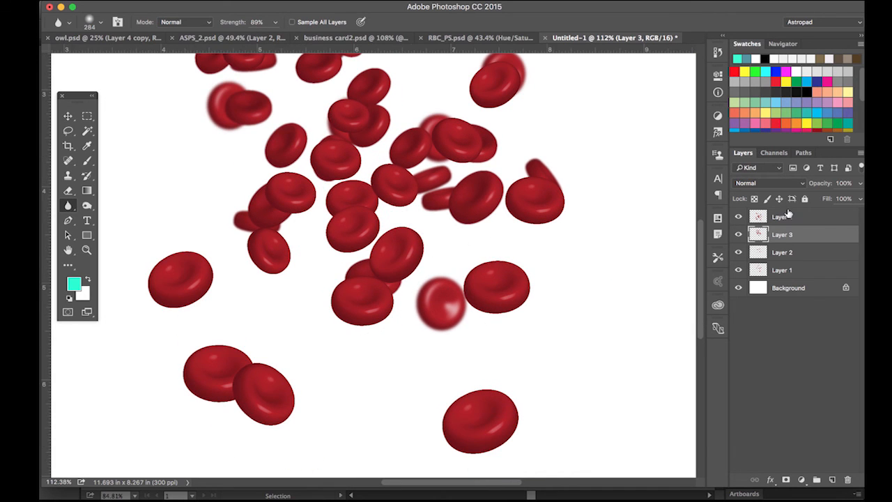
- On Layer 4, soften two cell edges with 79 px and 43 px blur brushes
{"action": "left_click", "coordinate": [788, 214]}
{"action": "right_click", "coordinate": [383, 196]}
{"action": "left_click_drag", "start_coordinate": [482, 223], "coordinate": [468, 223]}
{"action": "mouse_move", "coordinate": [347, 189]}
{"action": "left_mouse_down"}
{"action": "mouse_move", "coordinate": [356, 189]}
{"action": "mouse_move", "coordinate": [328, 205]}
{"action": "mouse_move", "coordinate": [353, 187]}
{"action": "left_mouse_up"}
{"action": "right_click", "coordinate": [325, 206]}
{"action": "left_click_drag", "start_coordinate": [409, 233], "coordinate": [401, 233]}
{"action": "left_click_drag", "start_coordinate": [362, 197], "coordinate": [377, 209]}
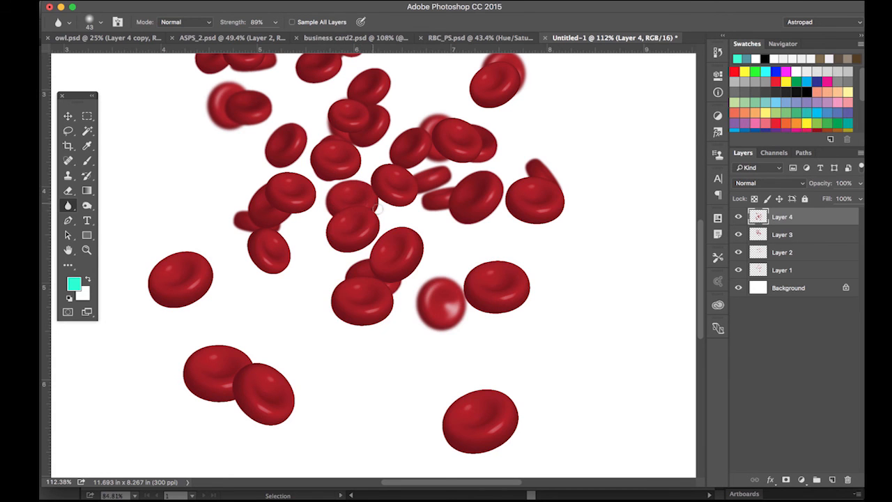
- Zoom out and blur a lower cell's edge with a 73 px brush
{"action": "key", "text": "super+minus"}
{"action": "key", "text": "super+minus"}
{"action": "key", "text": "super+minus"}
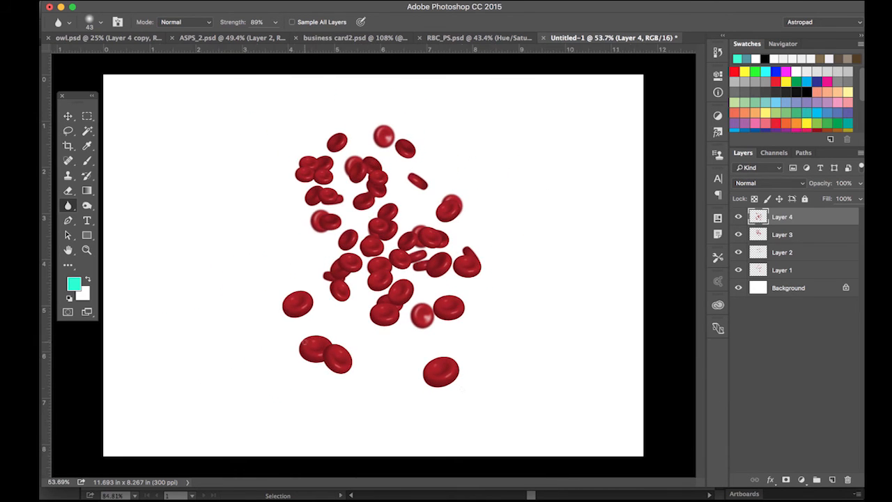
{"action": "scroll", "coordinate": [304, 343], "scroll_direction": "up", "scroll_amount": 5}
{"action": "scroll", "coordinate": [305, 342], "scroll_direction": "down", "scroll_amount": 5}
{"action": "scroll", "coordinate": [305, 342], "scroll_direction": "left", "scroll_amount": 4}
{"action": "right_click", "coordinate": [305, 342]}
{"action": "left_click_drag", "start_coordinate": [381, 353], "coordinate": [392, 353]}
{"action": "mouse_move", "coordinate": [409, 207]}
{"action": "left_mouse_down"}
{"action": "mouse_move", "coordinate": [446, 207]}
{"action": "mouse_move", "coordinate": [407, 240]}
{"action": "left_mouse_up"}
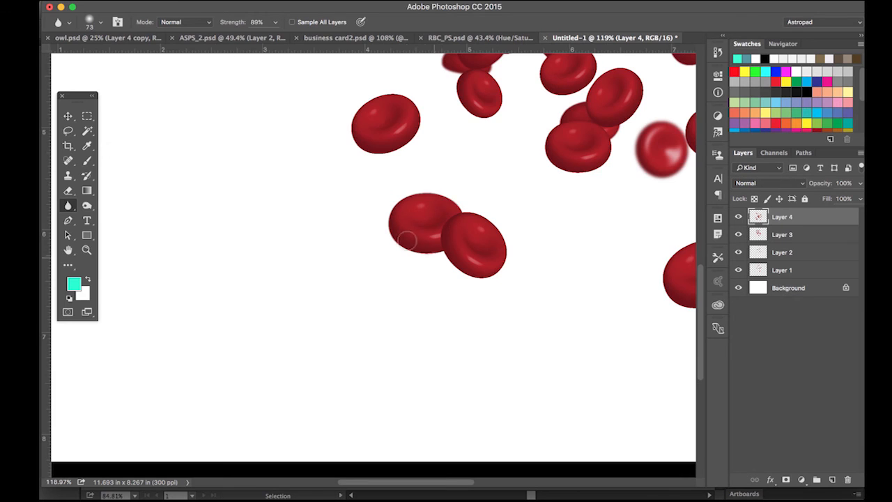
- Deselect Layer 4 and add a new empty layer
{"action": "scroll", "coordinate": [410, 184], "scroll_direction": "down", "scroll_amount": 5}
{"action": "scroll", "coordinate": [409, 184], "scroll_direction": "up", "scroll_amount": 4}
{"action": "scroll", "coordinate": [409, 183], "scroll_direction": "right", "scroll_amount": 5}
{"action": "scroll", "coordinate": [410, 183], "scroll_direction": "down", "scroll_amount": 2}
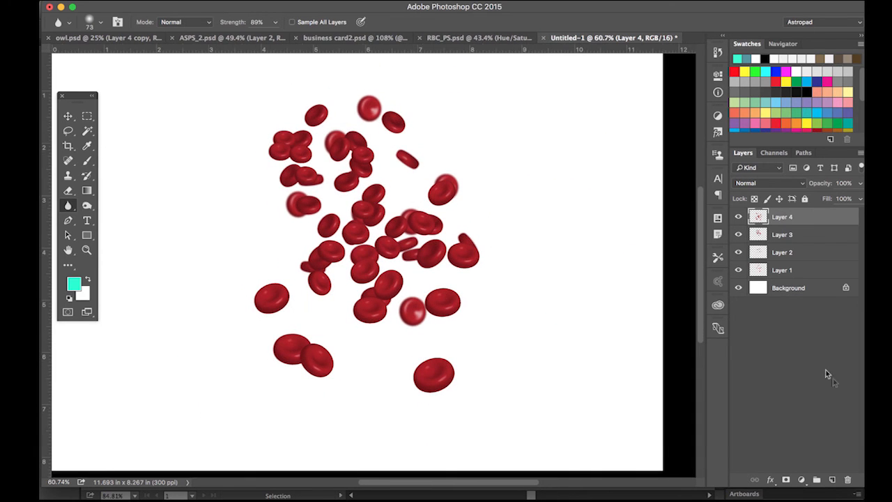
{"action": "left_click", "coordinate": [828, 376]}
{"action": "left_click", "coordinate": [833, 479]}
- Move Layer 5 above the Background and add a Hue/Saturation adjustment with hue +21
{"action": "left_click_drag", "start_coordinate": [811, 209], "coordinate": [802, 297]}
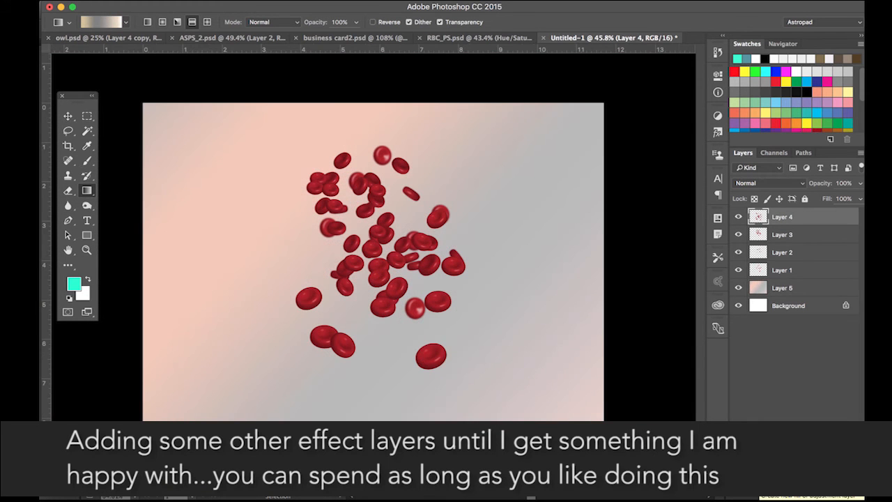
{"action": "left_click", "coordinate": [765, 486]}
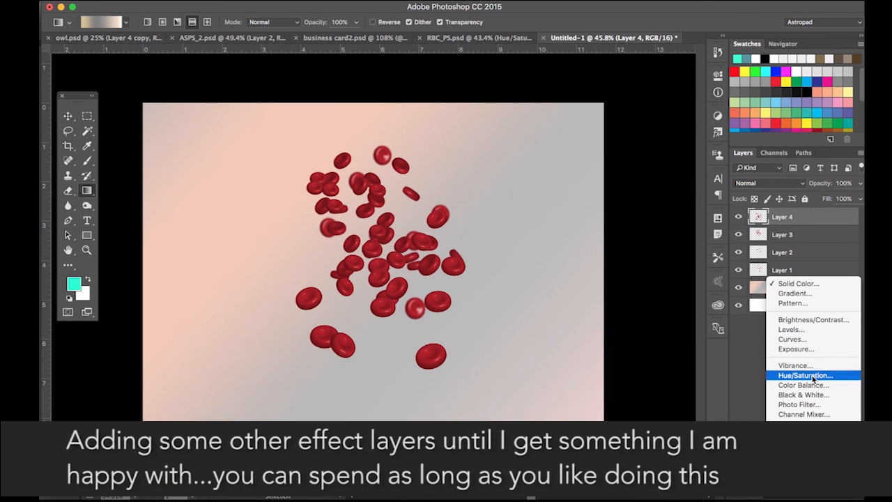
{"action": "left_click", "coordinate": [812, 376]}
{"action": "left_click_drag", "start_coordinate": [638, 145], "coordinate": [648, 145]}
{"action": "scroll", "coordinate": [653, 141], "scroll_direction": "down", "scroll_amount": 2}
{"action": "left_click", "coordinate": [716, 73]}
- Mask the Hue/Saturation adjustment with a diagonal black-to-white gradient band
{"action": "left_click", "coordinate": [127, 23]}
{"action": "left_click", "coordinate": [100, 44]}
{"action": "mouse_move", "coordinate": [296, 164]}
{"action": "left_mouse_down"}
{"action": "mouse_move", "coordinate": [390, 279]}
{"action": "mouse_move", "coordinate": [299, 167]}
{"action": "left_mouse_up"}
{"action": "left_click_drag", "start_coordinate": [400, 353], "coordinate": [307, 161]}
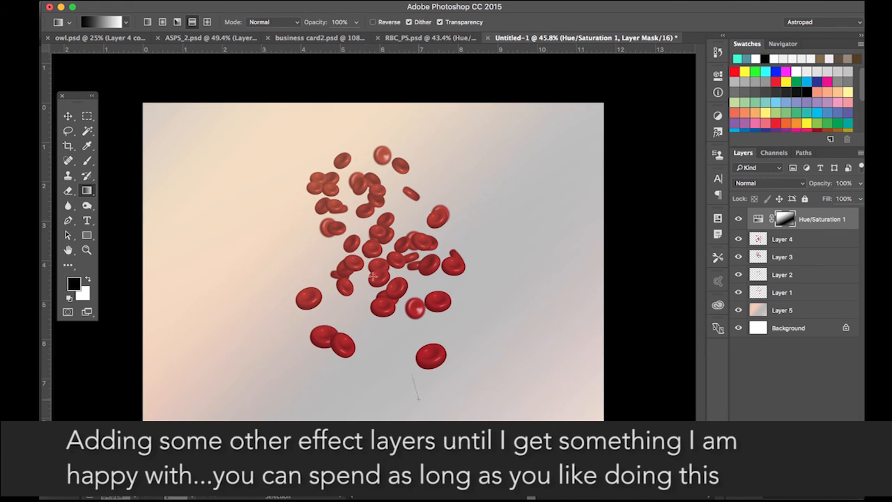
{"action": "left_click_drag", "start_coordinate": [373, 277], "coordinate": [340, 164]}
{"action": "left_click_drag", "start_coordinate": [434, 273], "coordinate": [290, 135]}
{"action": "left_click_drag", "start_coordinate": [349, 143], "coordinate": [347, 137]}
{"action": "left_click_drag", "start_coordinate": [433, 321], "coordinate": [325, 166]}
{"action": "left_click_drag", "start_coordinate": [369, 226], "coordinate": [294, 142]}
{"action": "left_click_drag", "start_coordinate": [436, 293], "coordinate": [331, 162]}
{"action": "left_click_drag", "start_coordinate": [474, 369], "coordinate": [361, 213]}
{"action": "left_click_drag", "start_coordinate": [415, 310], "coordinate": [375, 186]}
- Set the Hue/Saturation adjustment layer's opacity to 75%
{"action": "scroll", "coordinate": [664, 329], "scroll_direction": "down", "scroll_amount": 2, "text": "alt"}
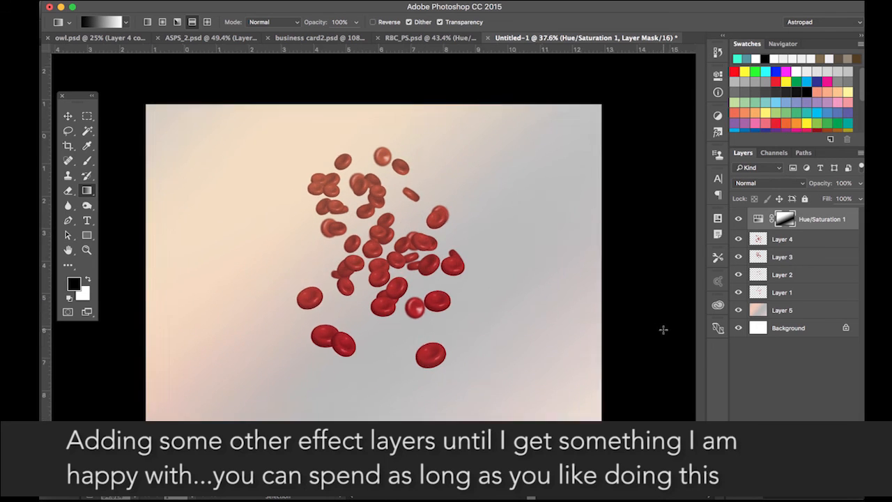
{"action": "scroll", "coordinate": [664, 329], "scroll_direction": "up", "scroll_amount": 6, "text": "alt"}
{"action": "scroll", "coordinate": [663, 330], "scroll_direction": "down", "scroll_amount": 1, "text": "alt"}
{"action": "scroll", "coordinate": [664, 329], "scroll_direction": "down", "scroll_amount": 1, "text": "alt"}
{"action": "left_click", "coordinate": [861, 183]}
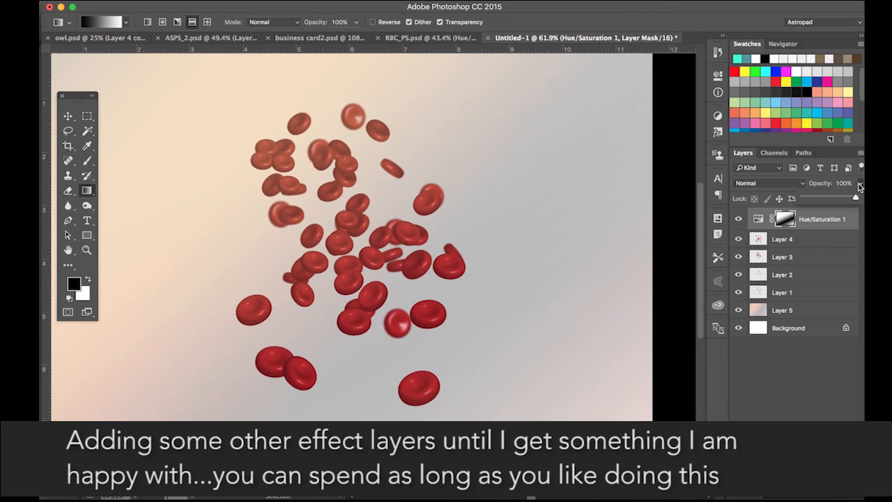
{"action": "scroll", "coordinate": [601, 397], "scroll_direction": "down", "scroll_amount": 2, "text": "alt"}
{"action": "scroll", "coordinate": [601, 397], "scroll_direction": "up", "scroll_amount": 2, "text": "alt"}
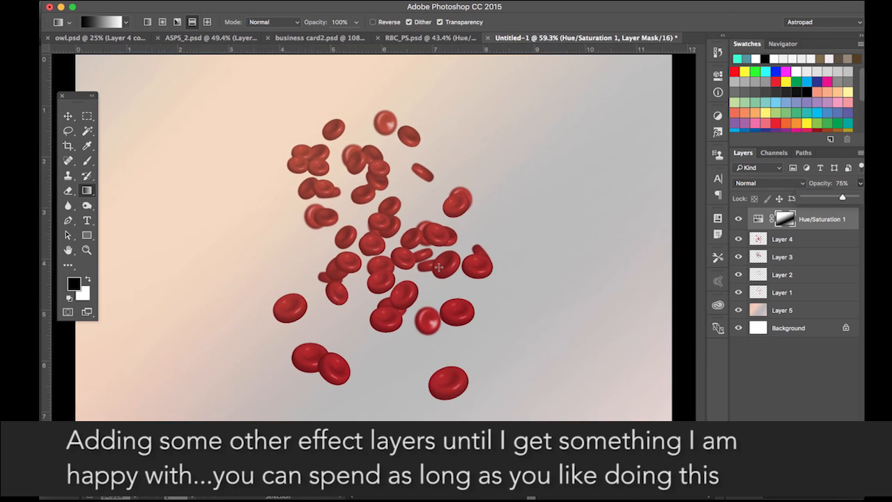
{"action": "scroll", "coordinate": [451, 268], "scroll_direction": "down", "scroll_amount": 1, "text": "alt"}
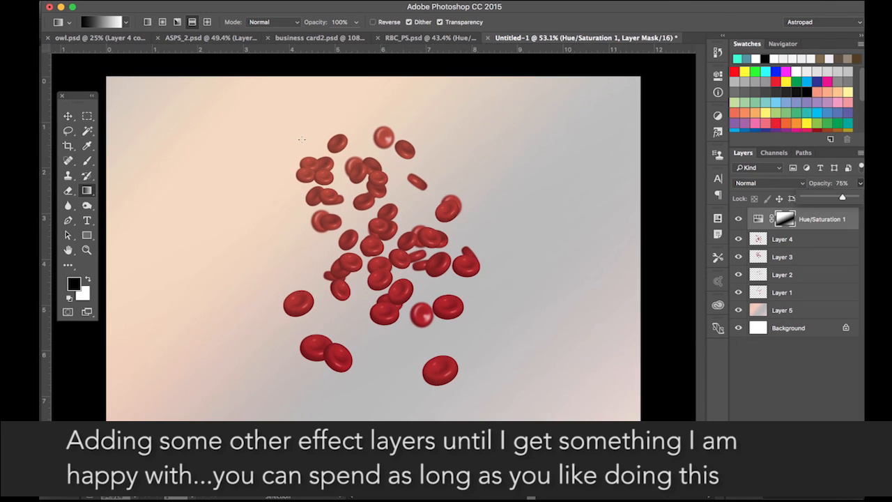
{"action": "left_click", "coordinate": [796, 492]}
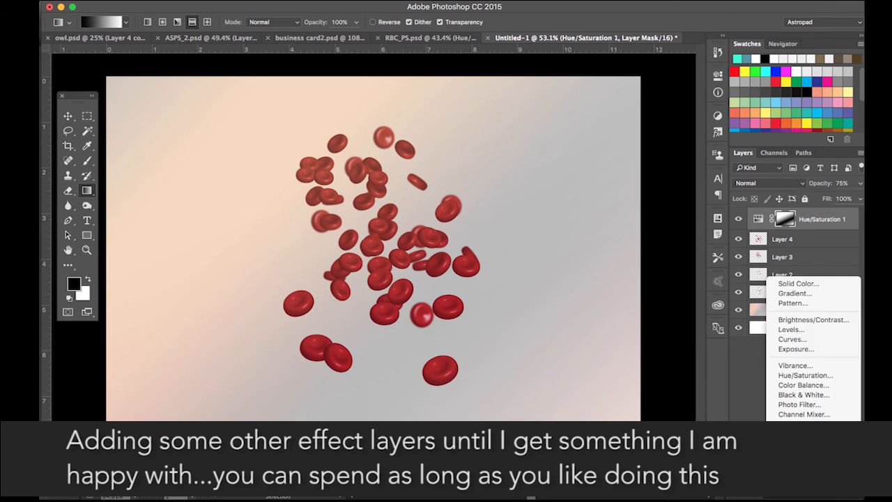
- Add a Levels adjustment that brightens the midtones and highlights
{"action": "left_click", "coordinate": [822, 332]}
{"action": "left_click_drag", "start_coordinate": [646, 182], "coordinate": [636, 185]}
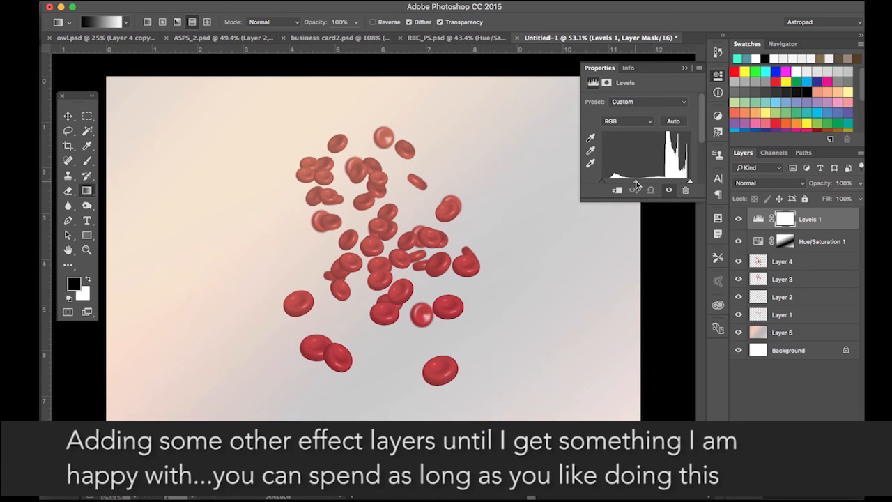
{"action": "left_click_drag", "start_coordinate": [690, 182], "coordinate": [684, 184]}
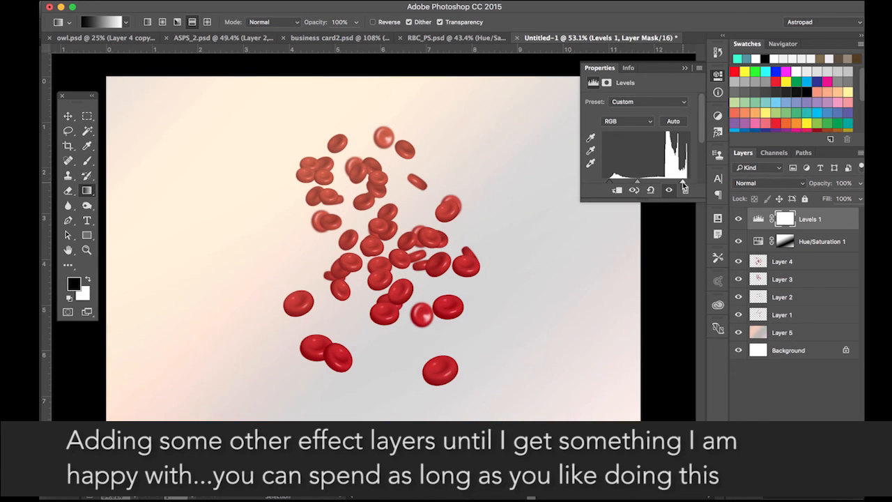
{"action": "left_click", "coordinate": [719, 76]}
{"action": "scroll", "coordinate": [219, 264], "scroll_direction": "down", "scroll_amount": 2}
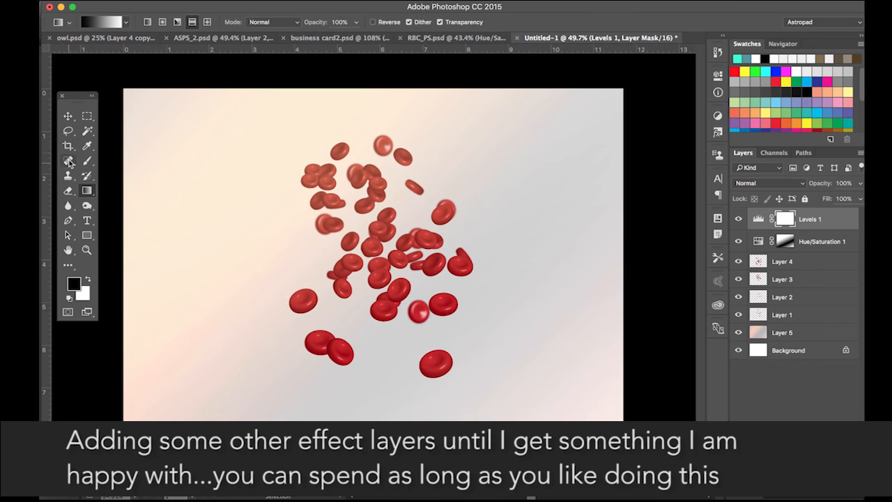
- Crop the image to a landscape frame around the cell cluster
{"action": "left_click_drag", "start_coordinate": [504, 405], "coordinate": [514, 414]}
{"action": "left_click_drag", "start_coordinate": [375, 118], "coordinate": [375, 129]}
{"action": "left_click_drag", "start_coordinate": [499, 402], "coordinate": [516, 383]}
{"action": "key", "text": "Return"}
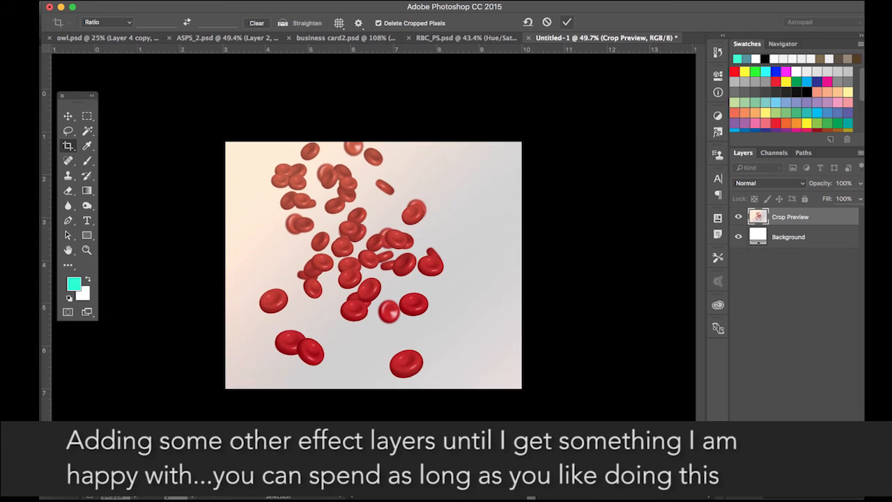